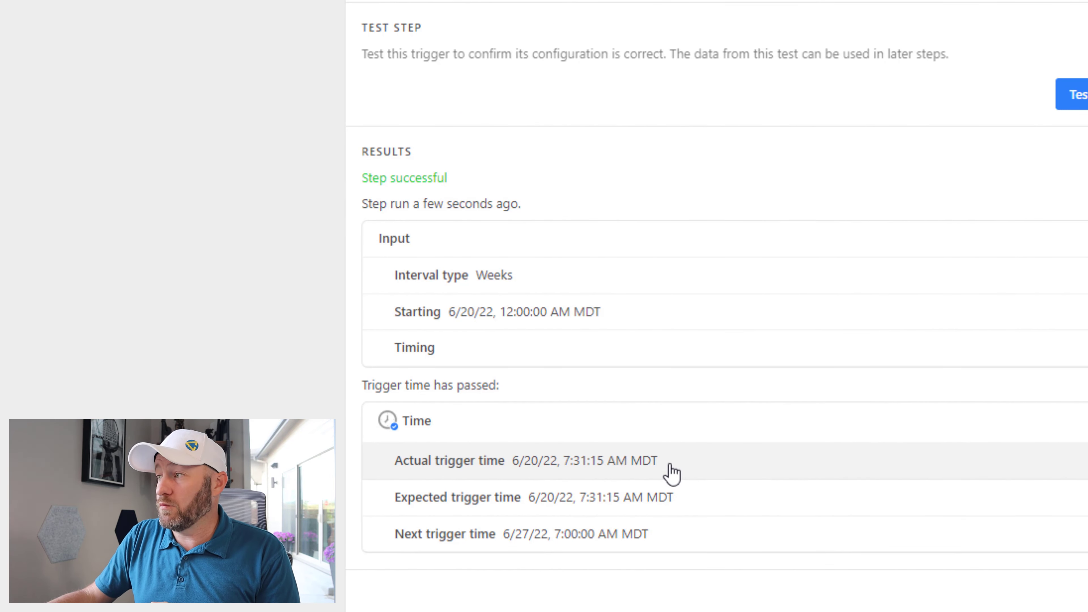
mouse_move(671, 501)
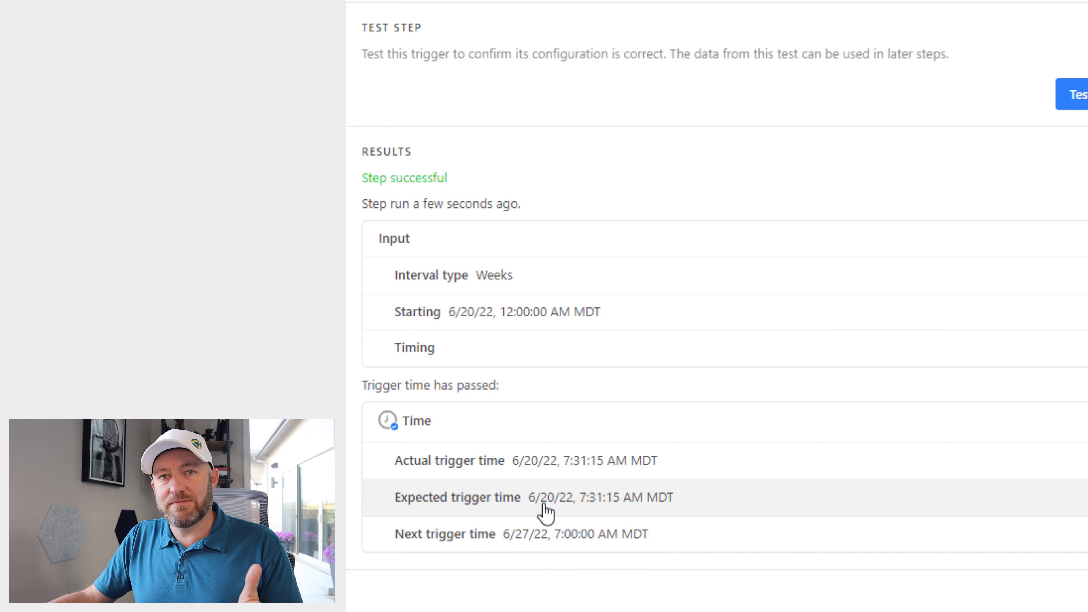
mouse_move(546, 512)
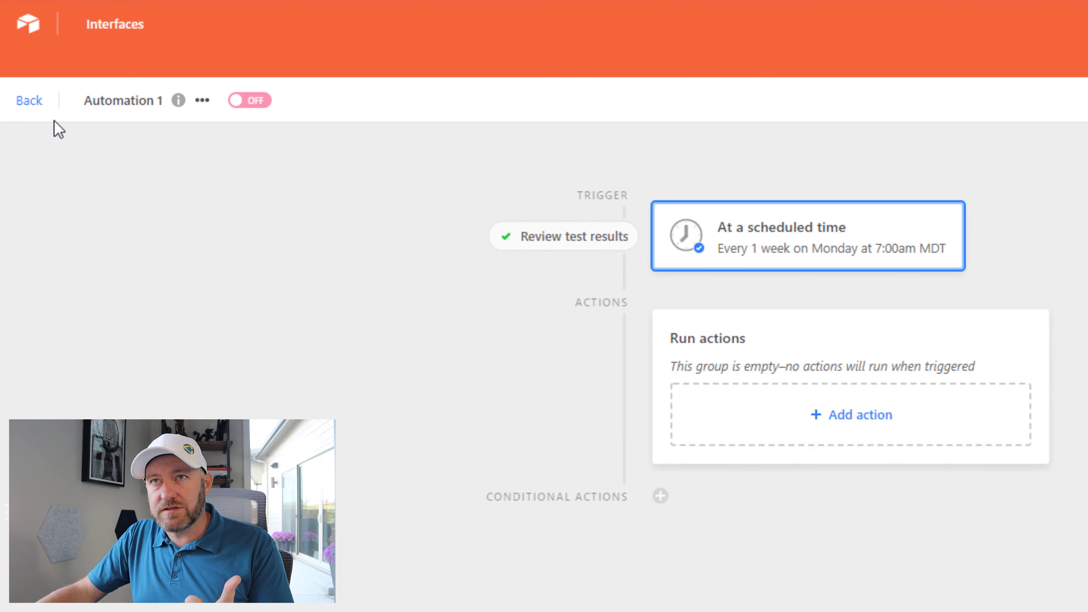
Leave the automation and inspect the filter condition of the Phase 1 view in the Projects table.
click(28, 103)
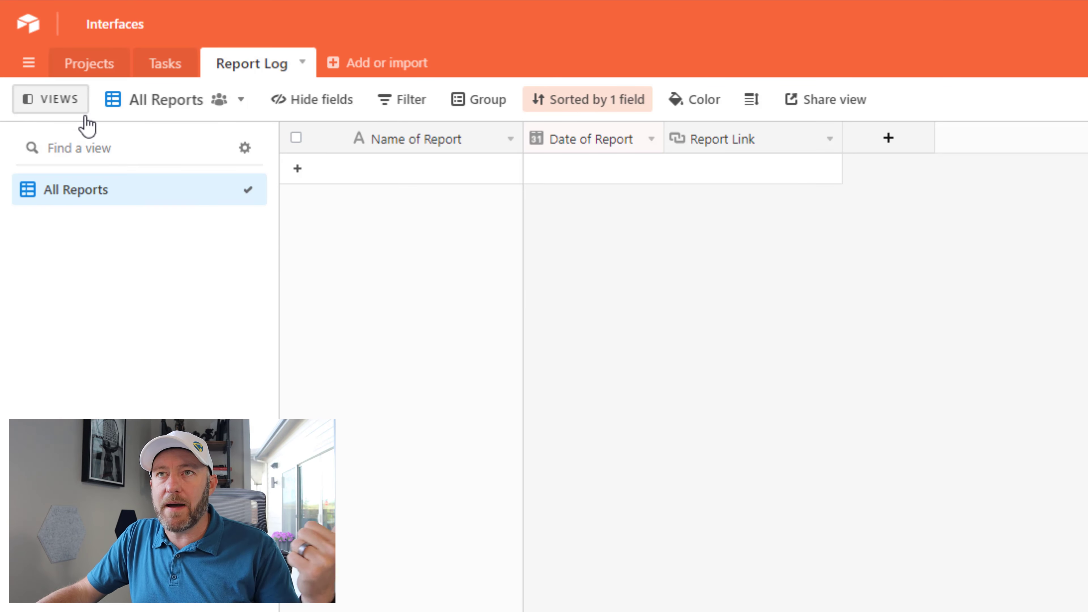
click(101, 71)
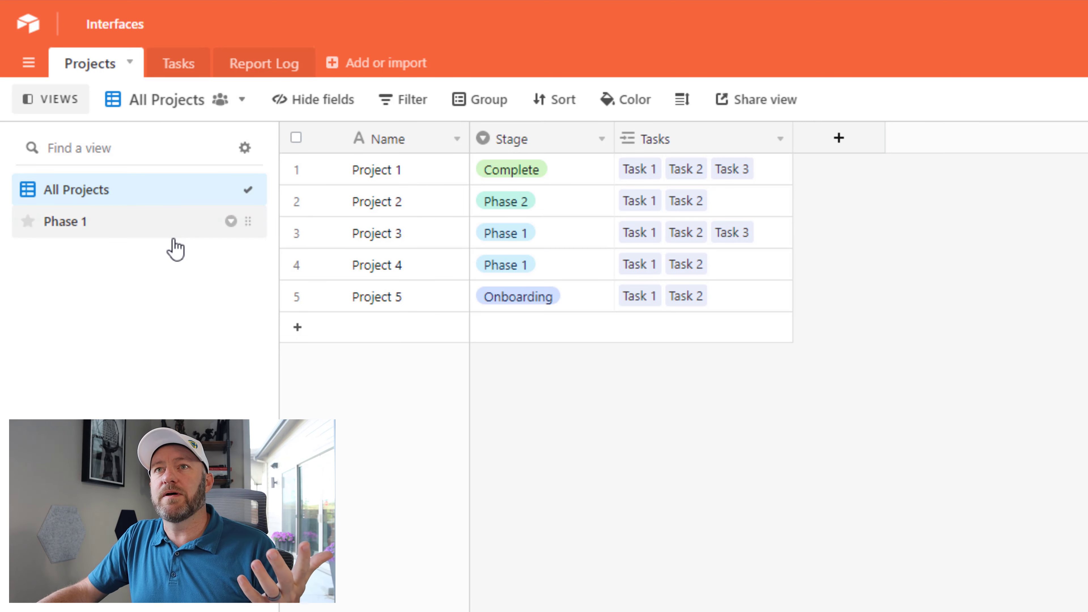
mouse_move(158, 238)
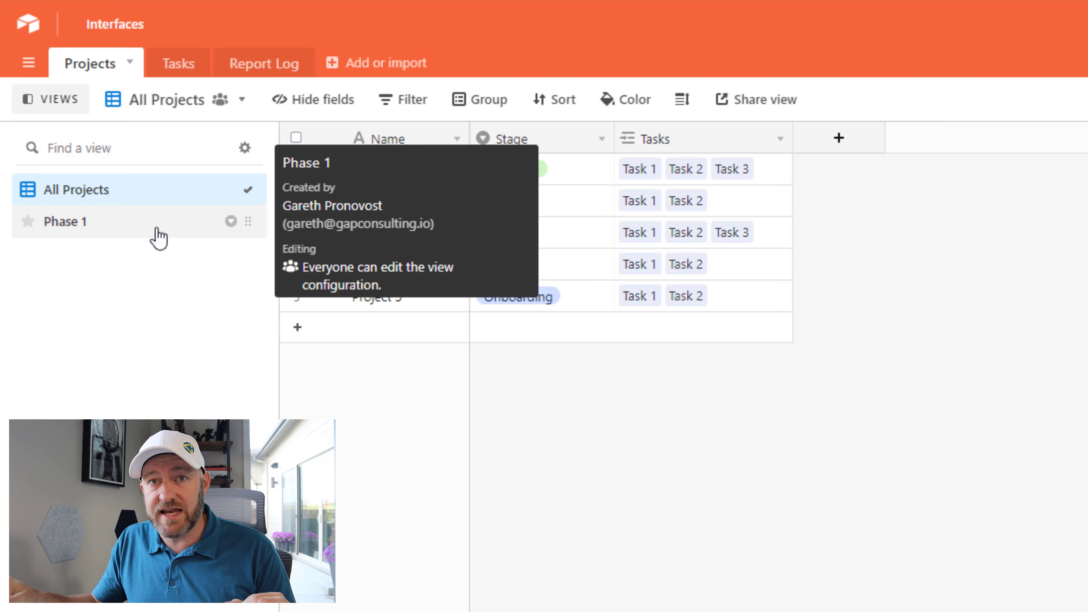
click(154, 230)
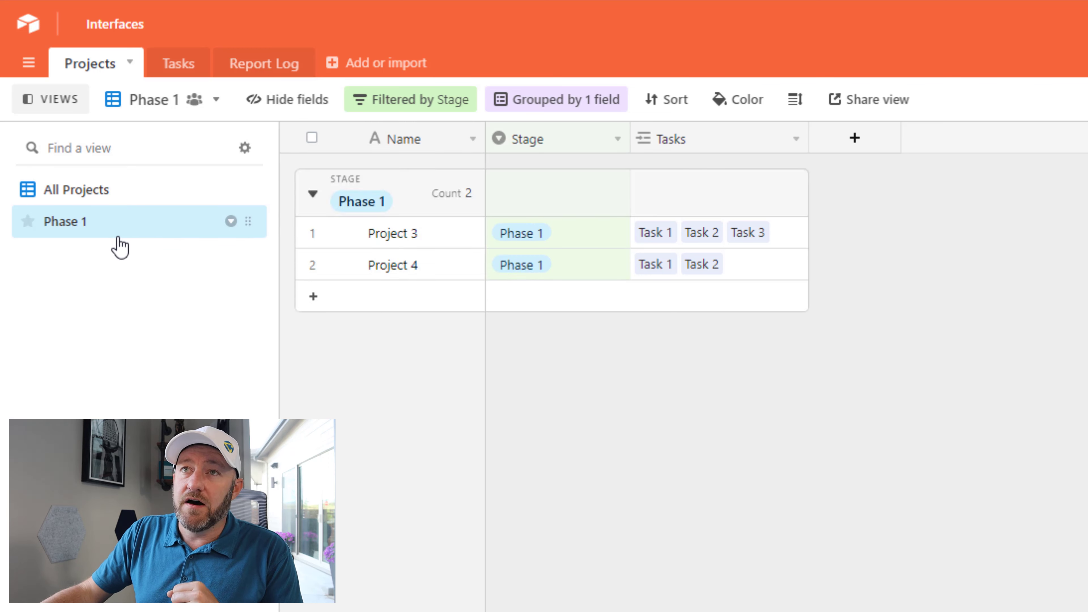
click(421, 107)
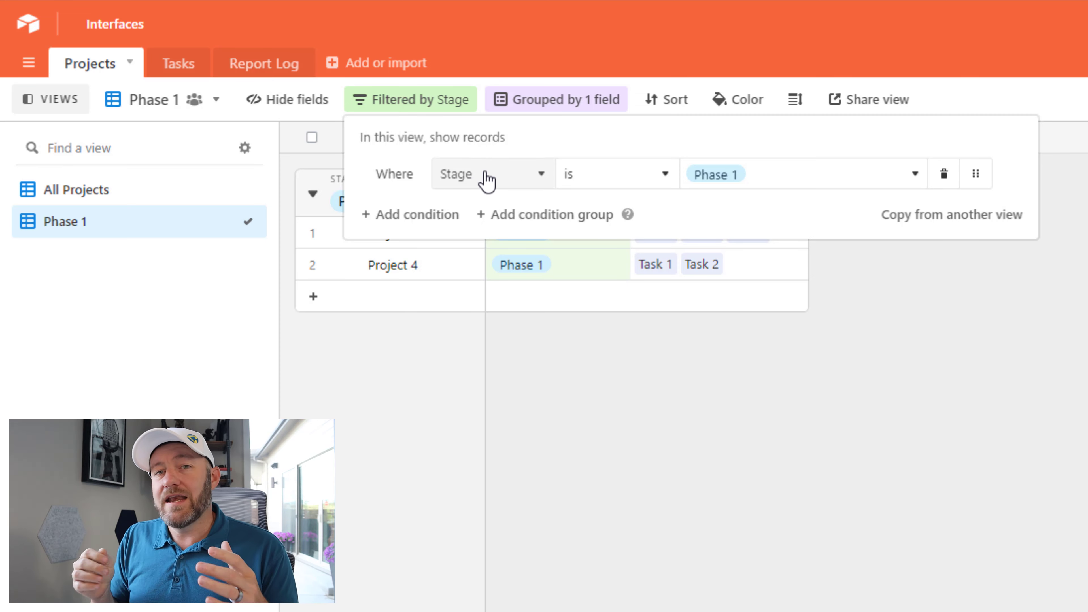
click(449, 386)
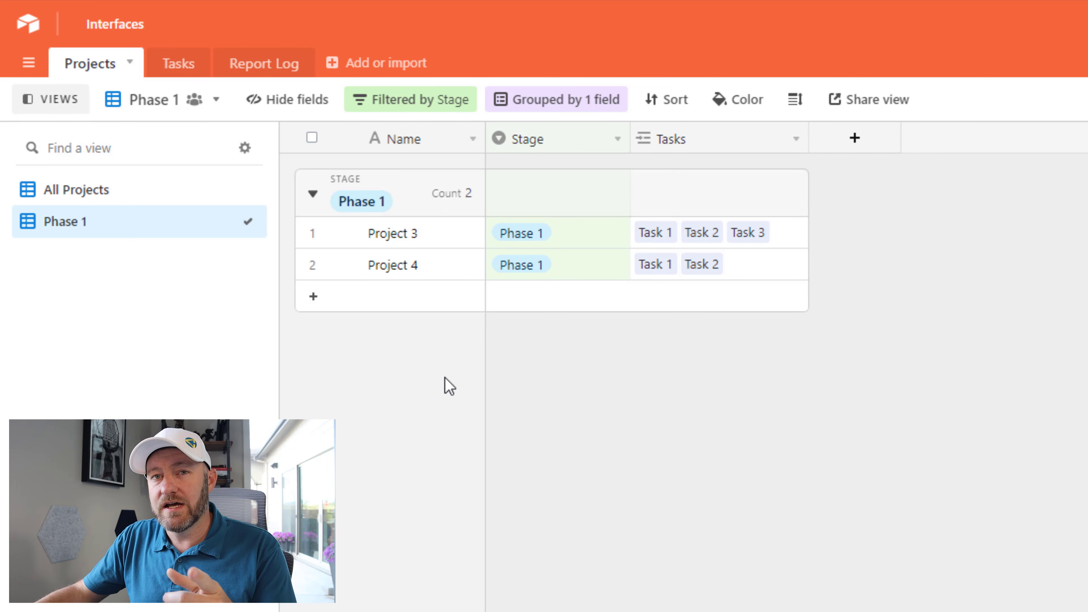
Inspect the filter and grouping settings of the Phase 1 Tasks view in the Tasks table.
click(181, 69)
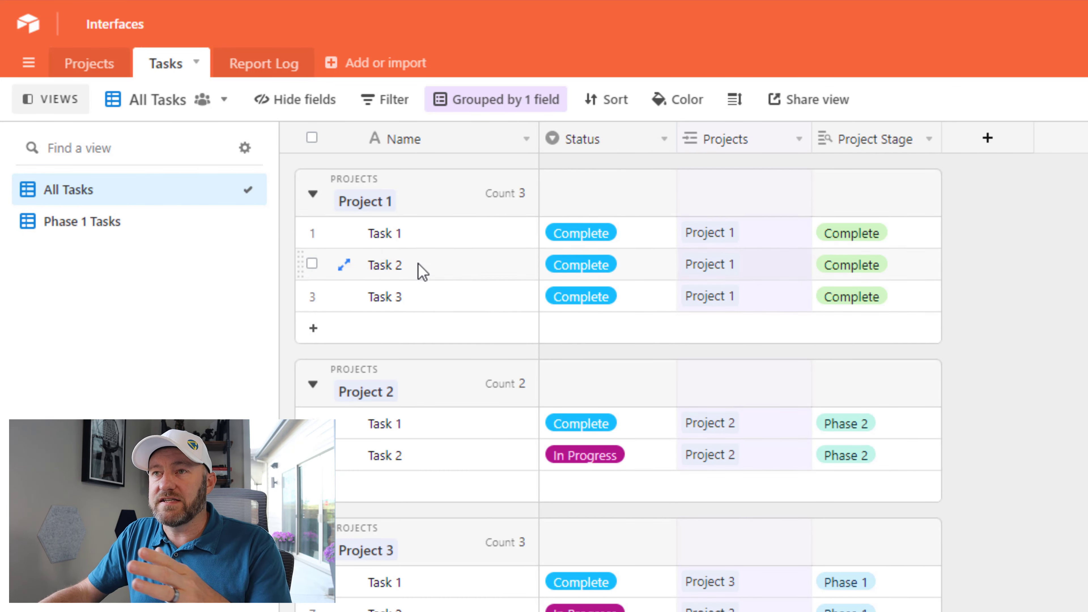
click(144, 231)
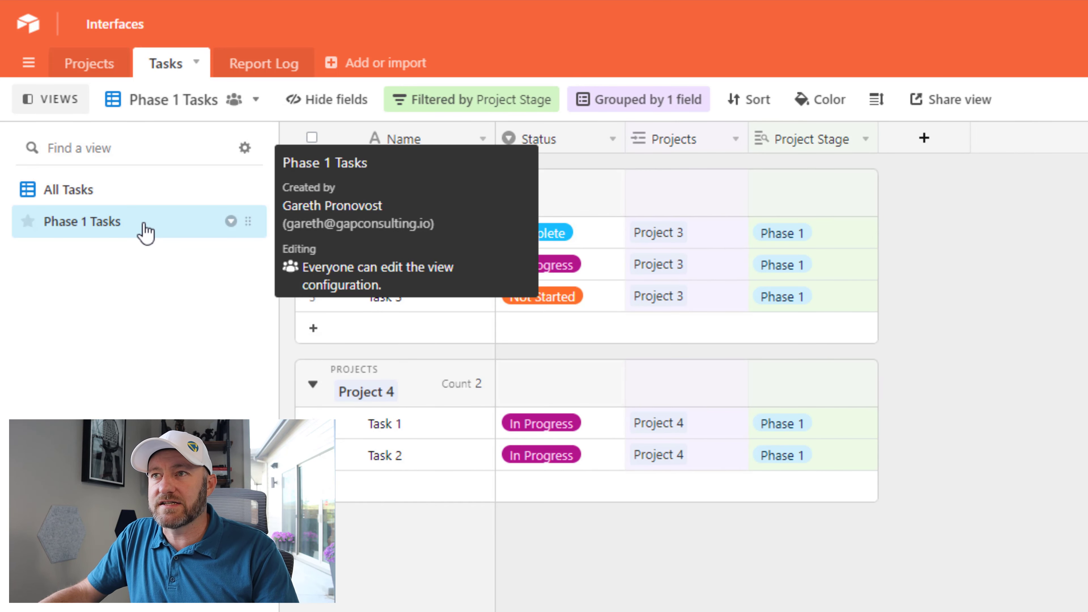
click(457, 107)
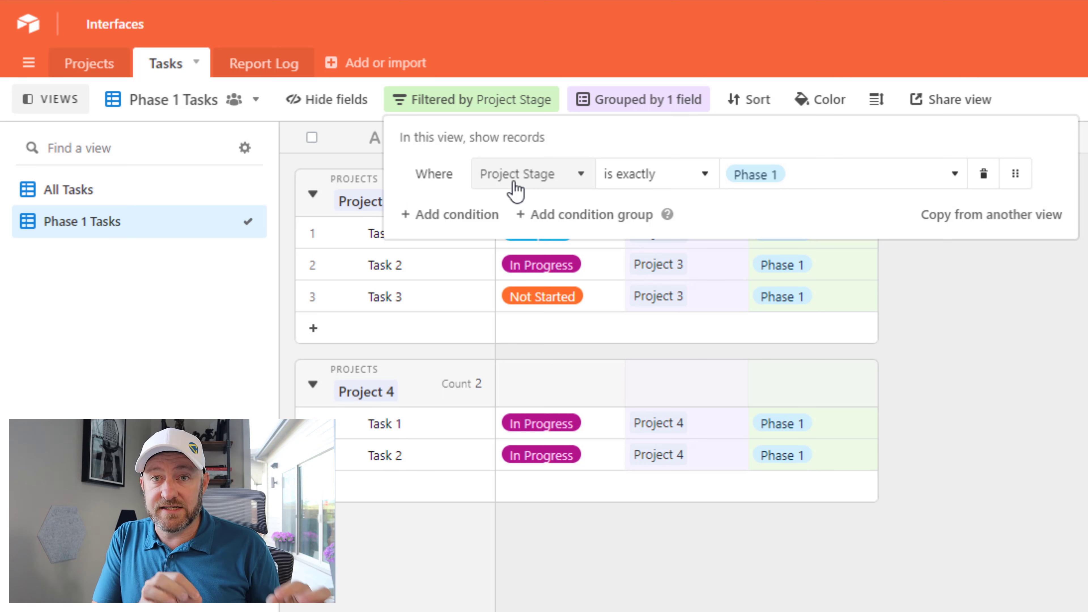
click(1018, 371)
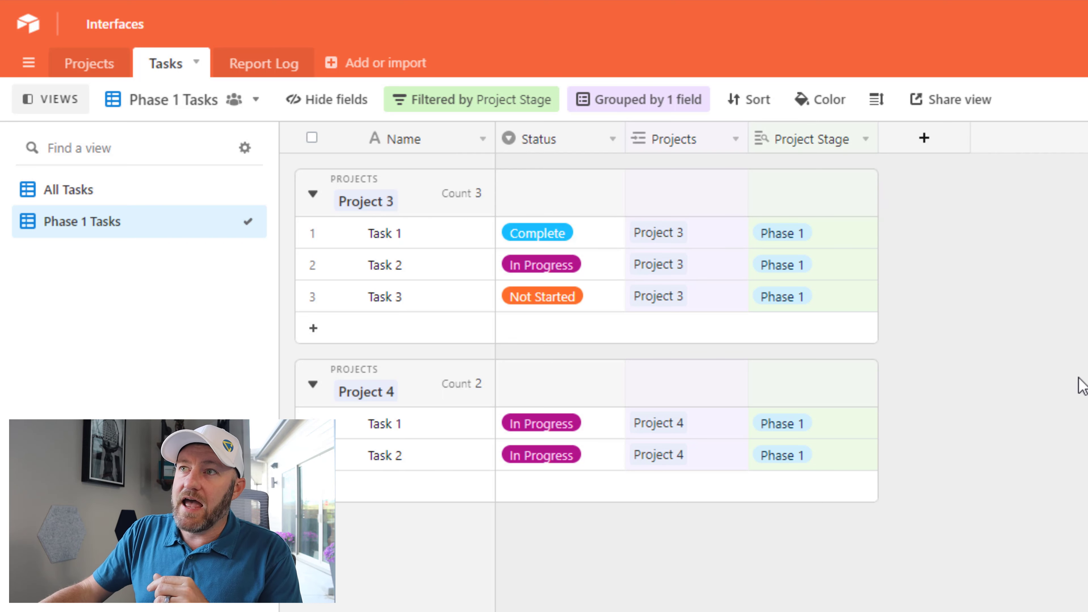
click(629, 106)
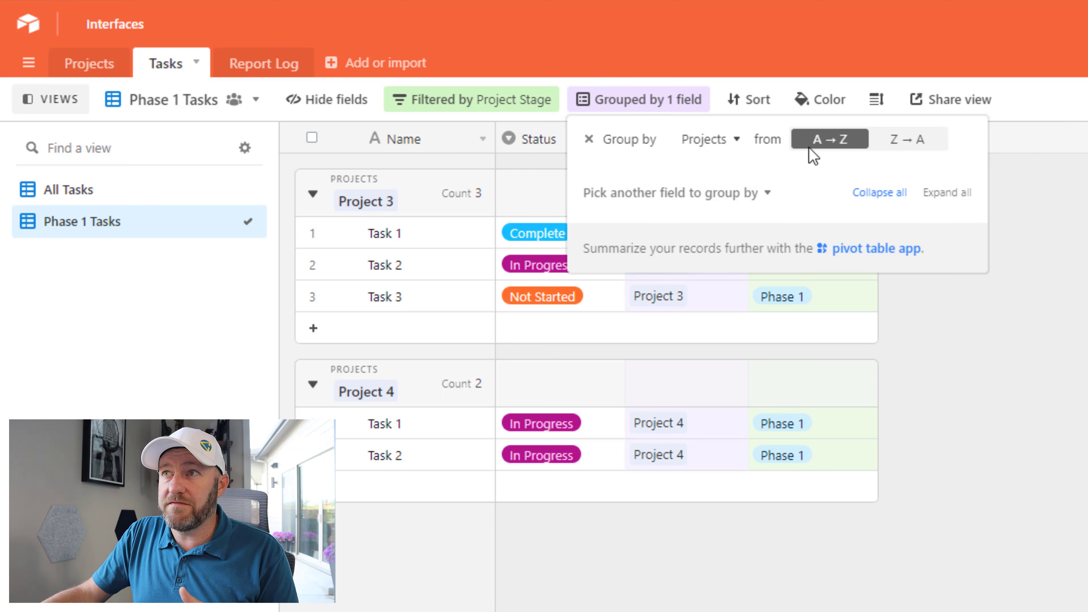
click(1057, 263)
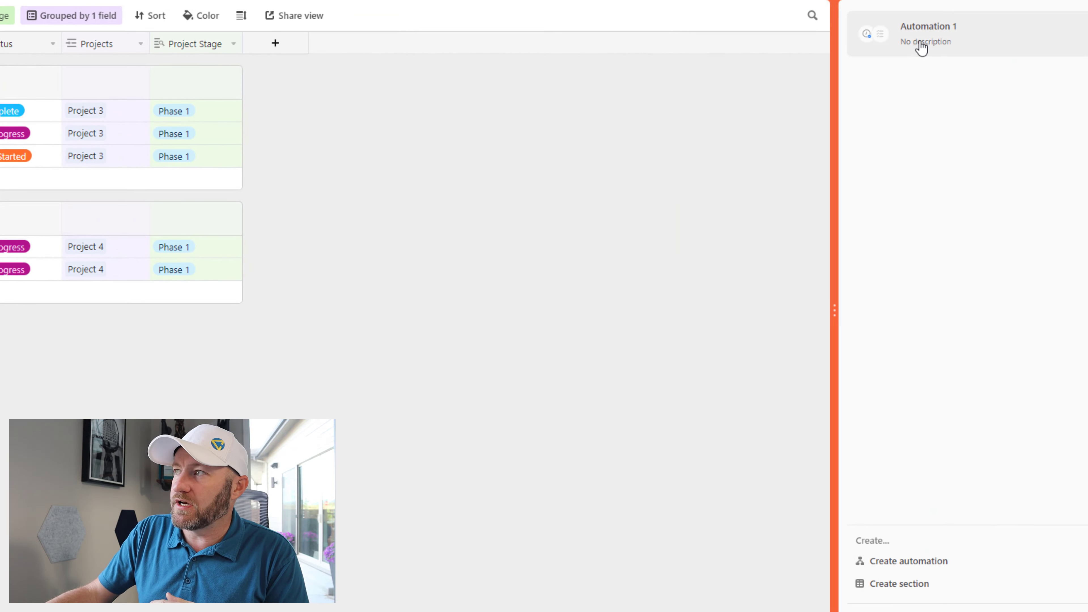
Add a Find records action to Automation 1 with the description "Find Projects in Phase 1".
click(921, 46)
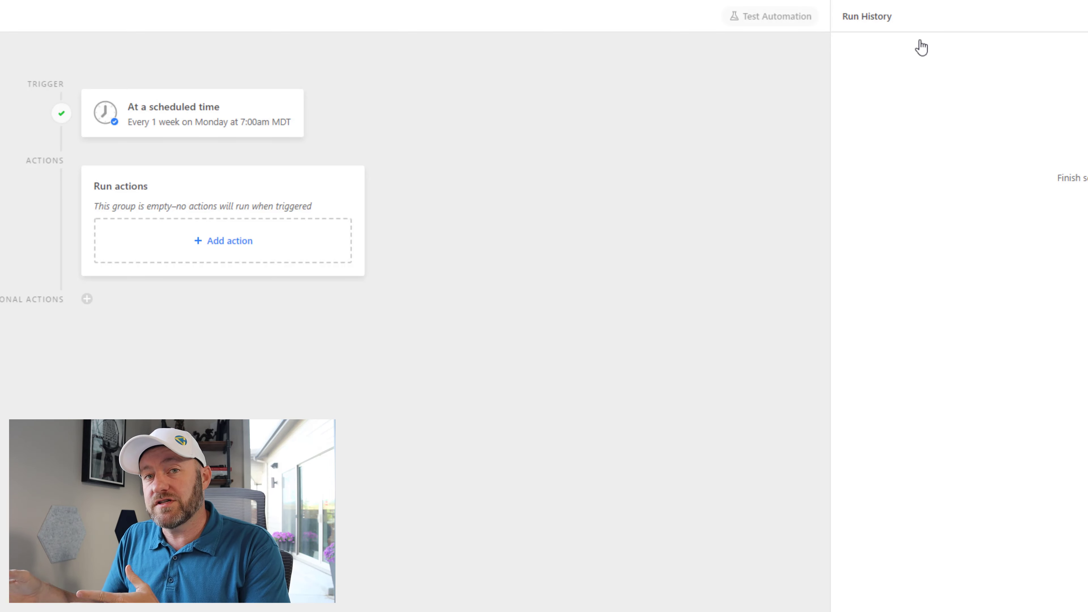
click(233, 246)
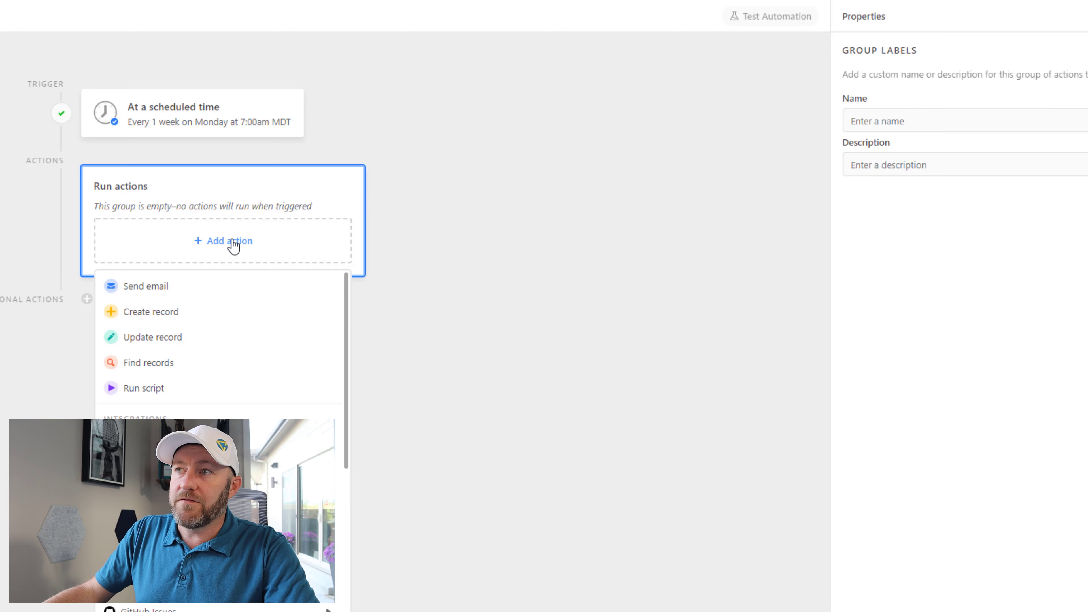
click(173, 375)
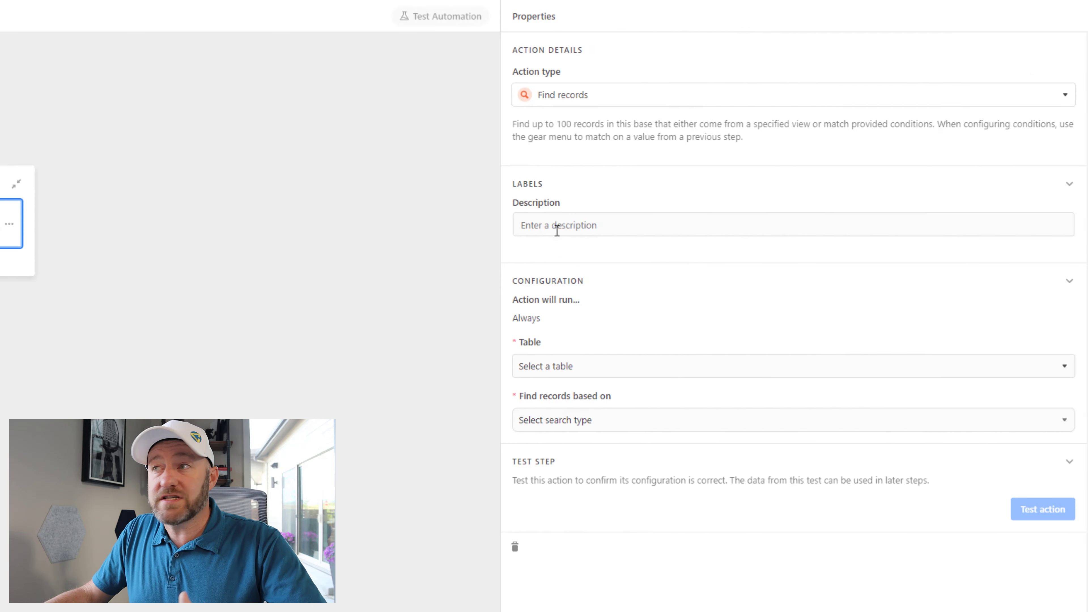
click(580, 225)
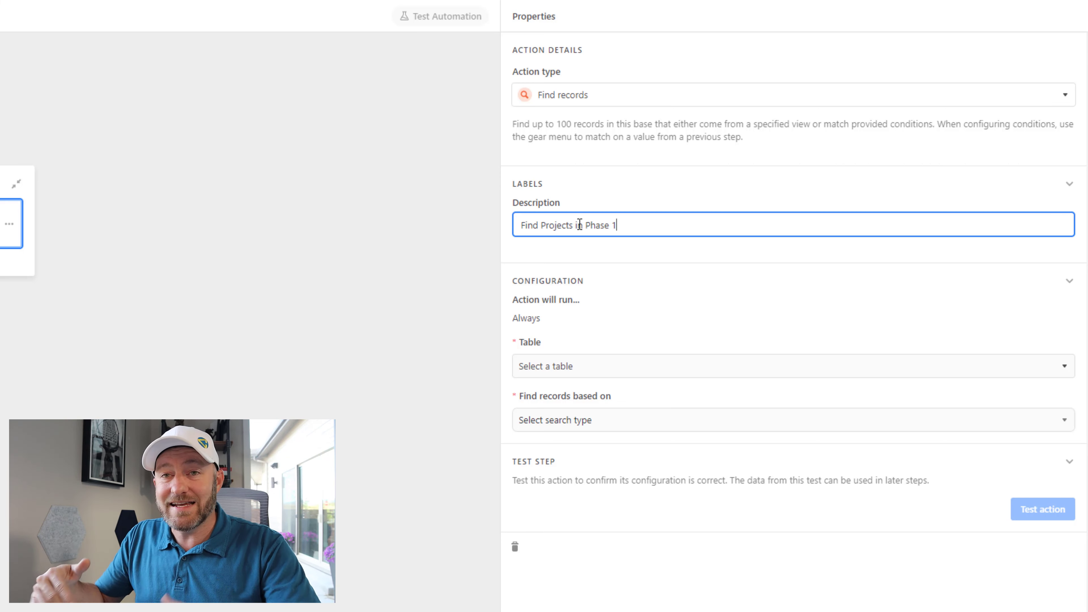
click(775, 302)
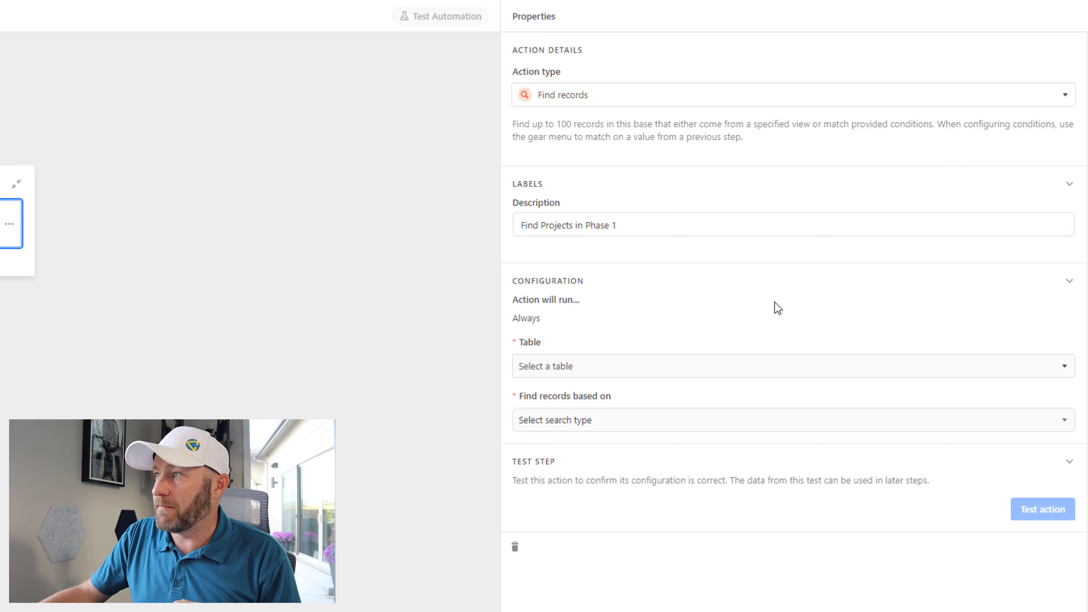
Make the action find records in the Projects table based on the Phase 1 view, and test it.
click(599, 368)
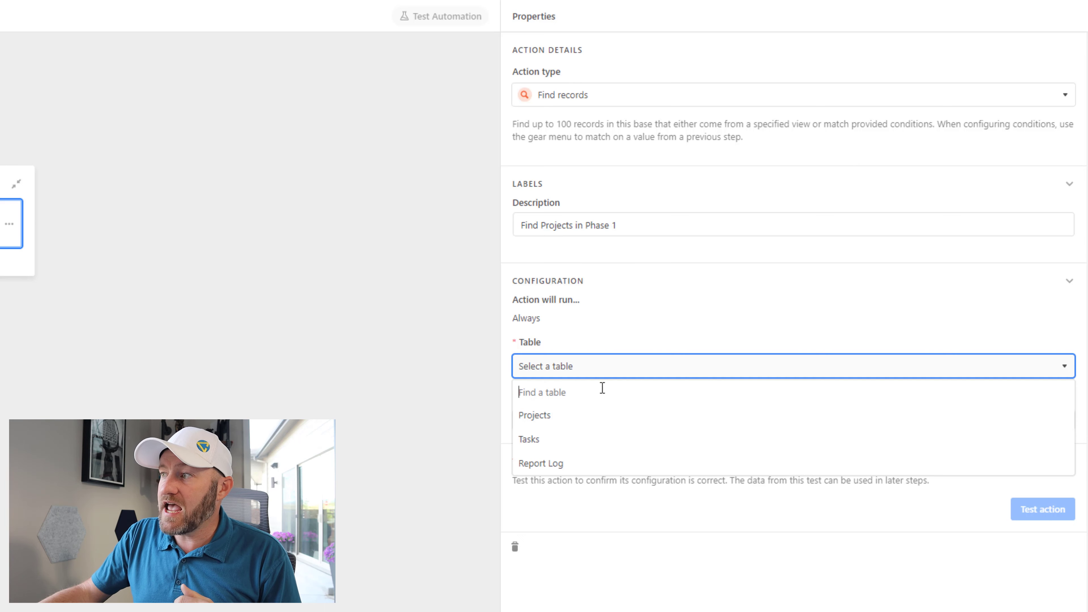
click(586, 417)
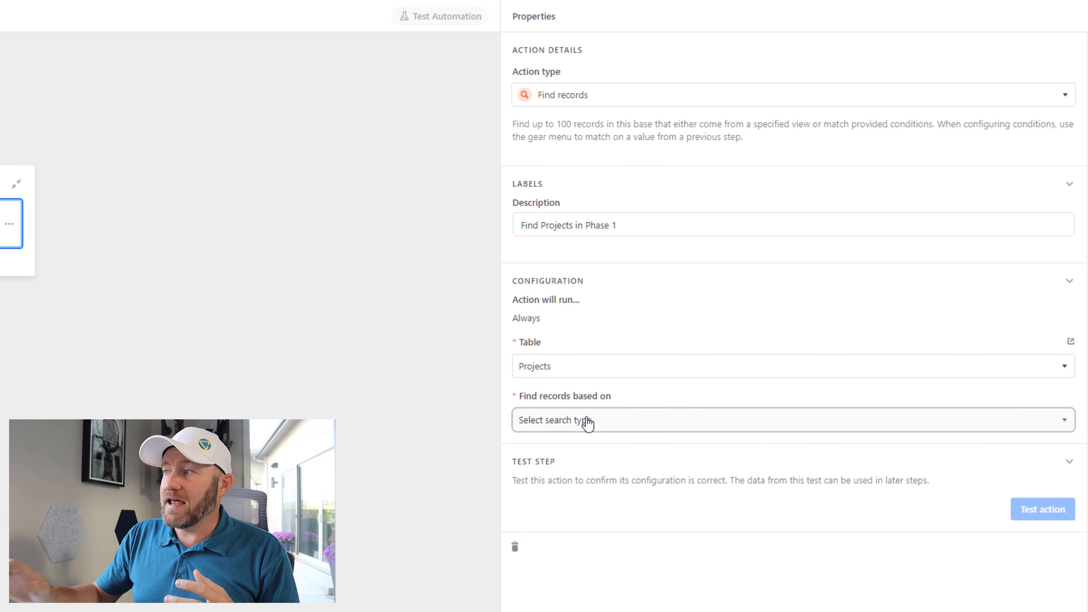
click(587, 424)
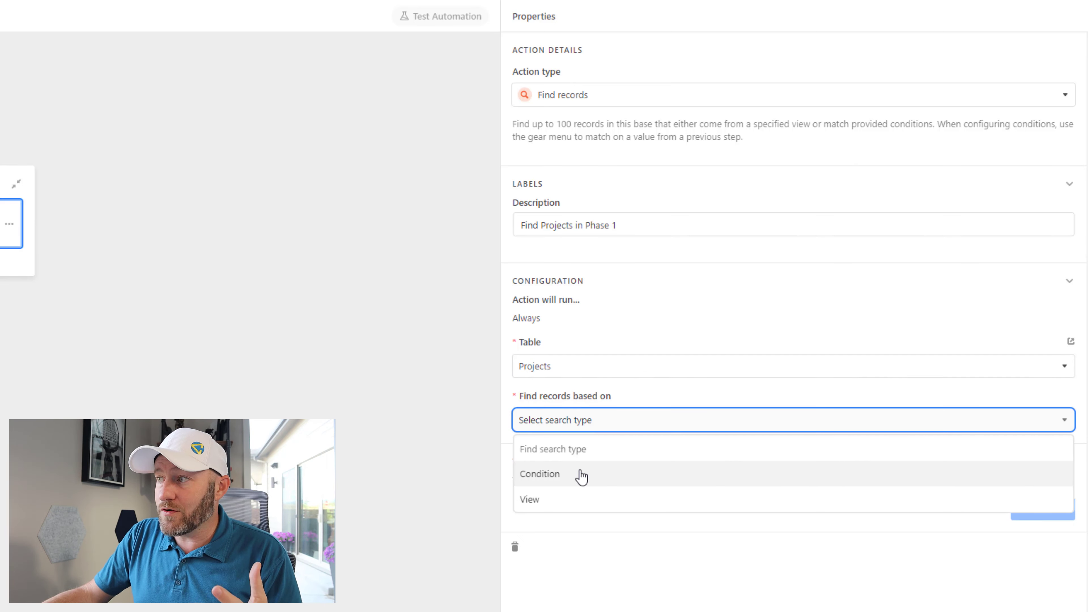
click(562, 508)
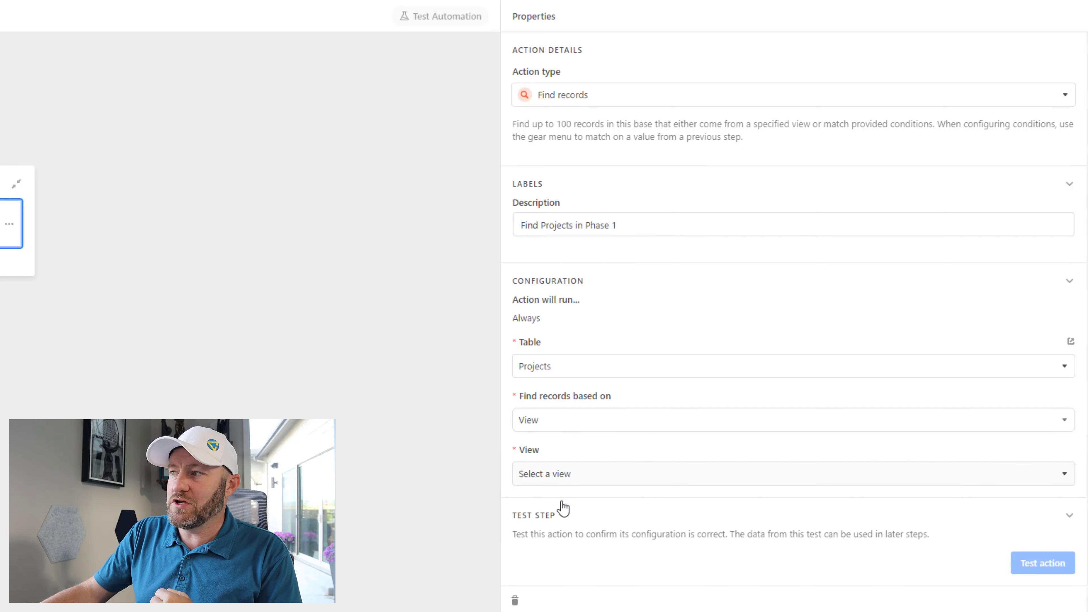
click(672, 482)
click(545, 572)
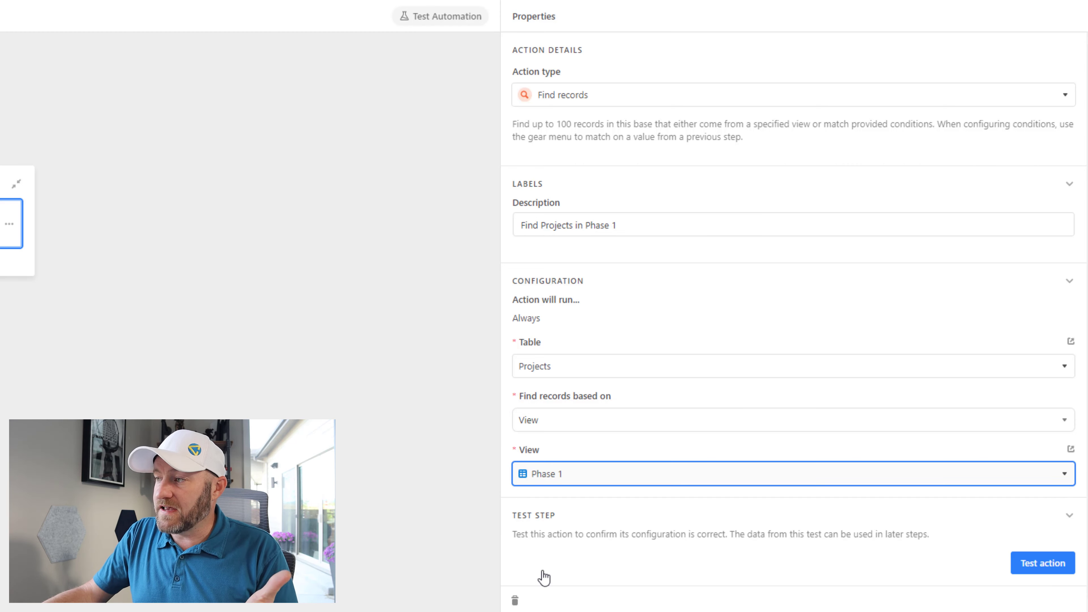
click(1031, 573)
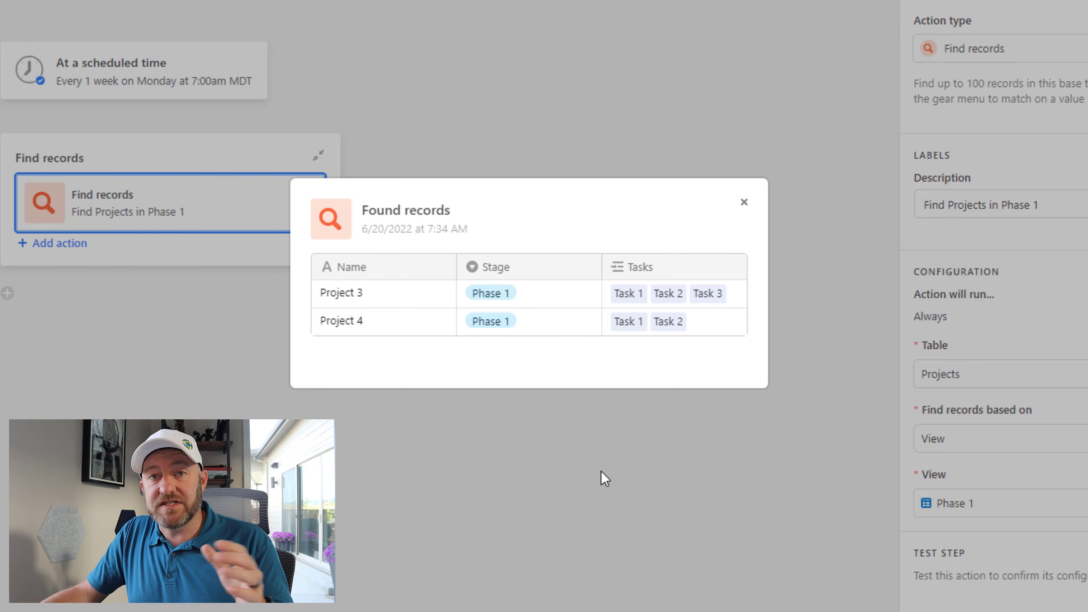
click(602, 471)
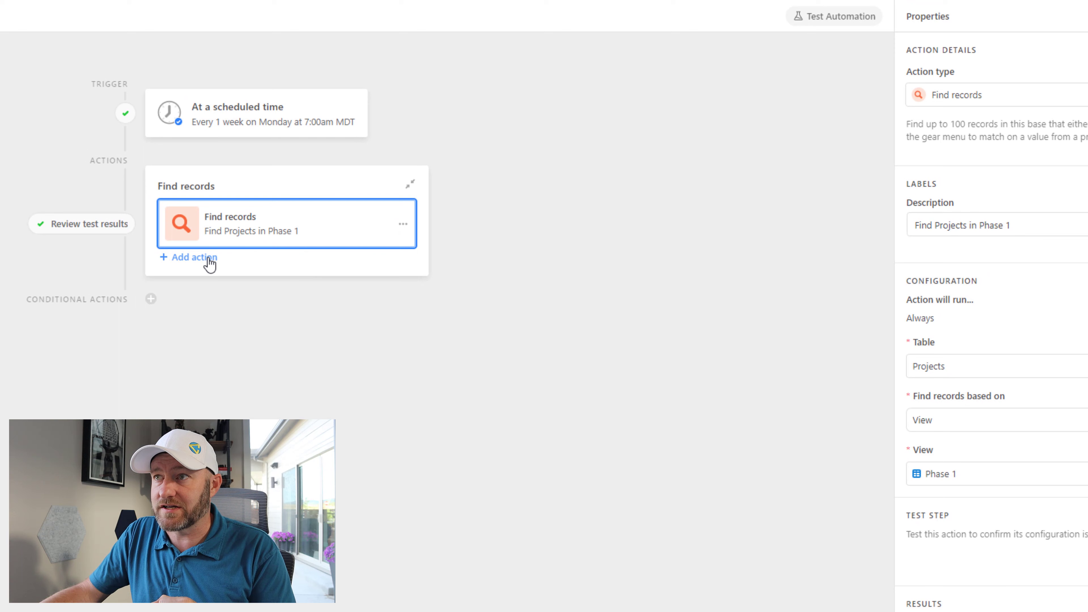
Add a second Find records action with the description "Find Associated Tasks".
click(209, 259)
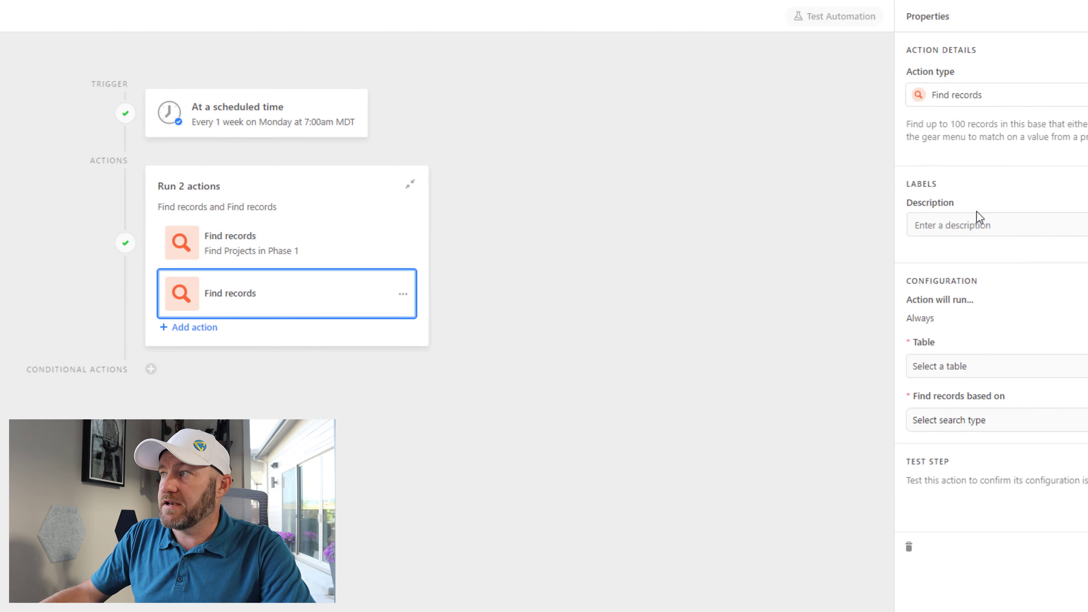
click(982, 226)
text(Find Associate)
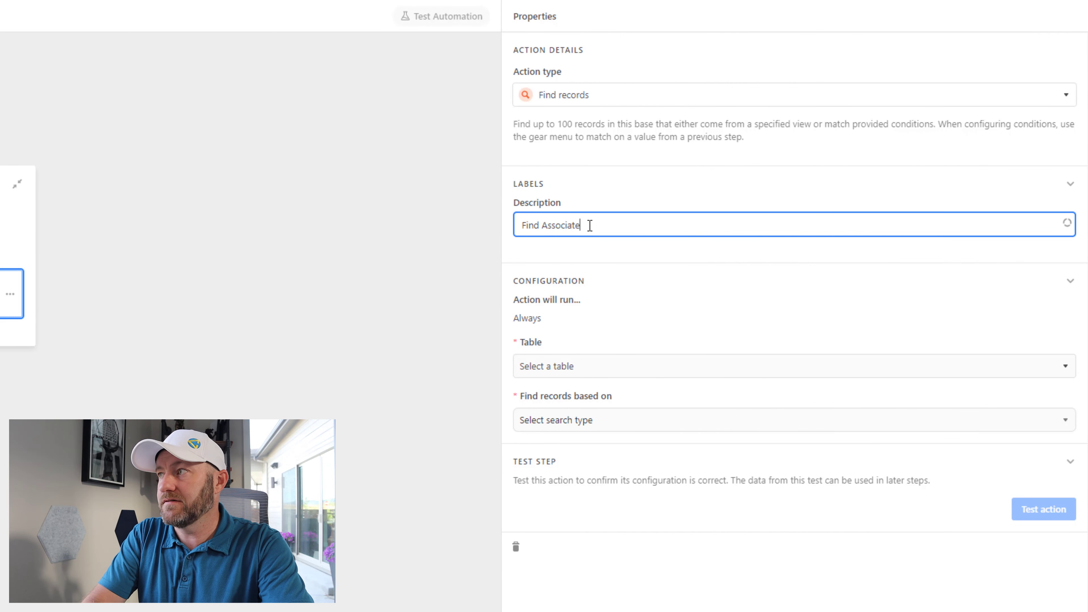
text(d Tasks)
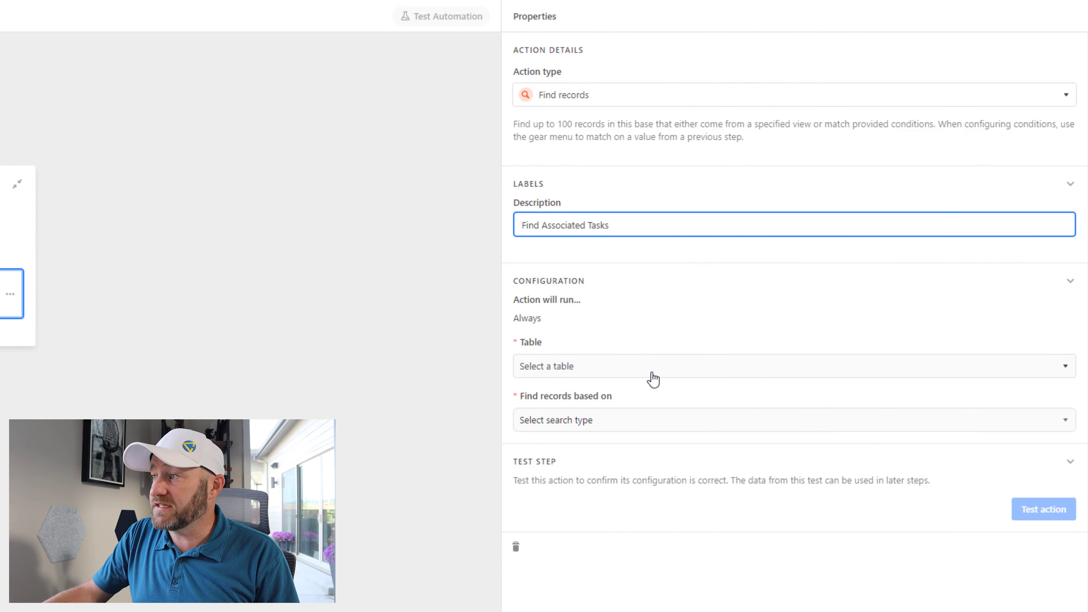
Make the second action find records in the Tasks table based on the Phase 1 Tasks view, and test it.
click(639, 371)
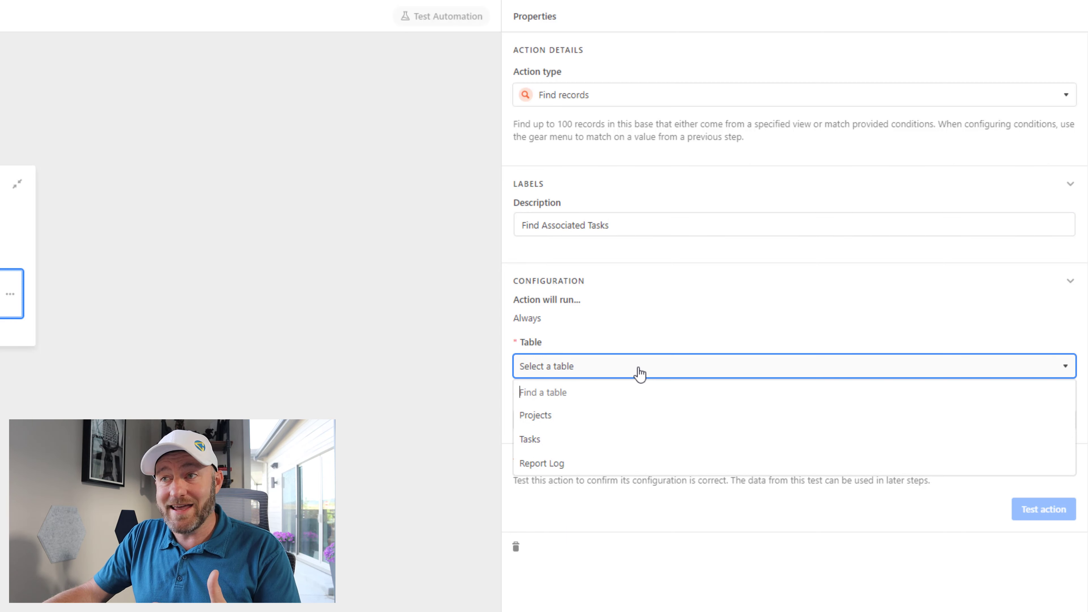
click(571, 444)
click(571, 420)
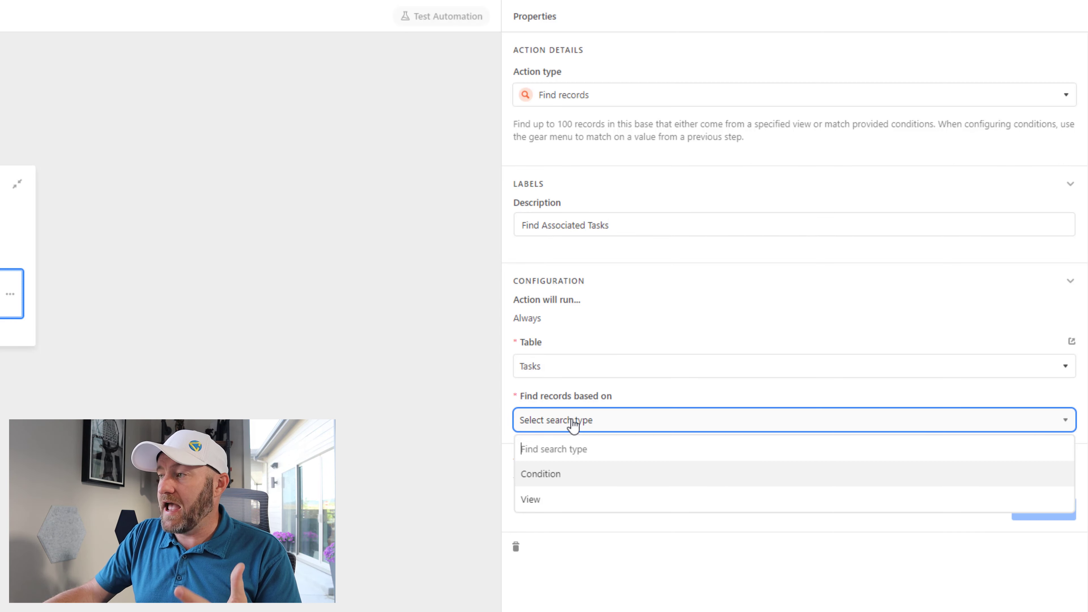
click(553, 500)
click(557, 482)
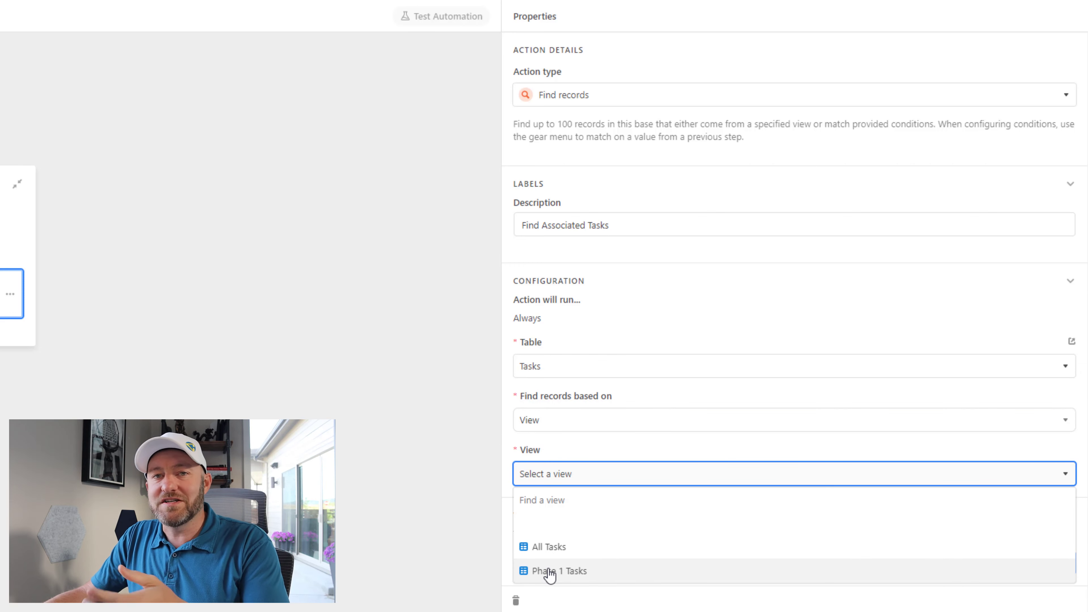
click(550, 572)
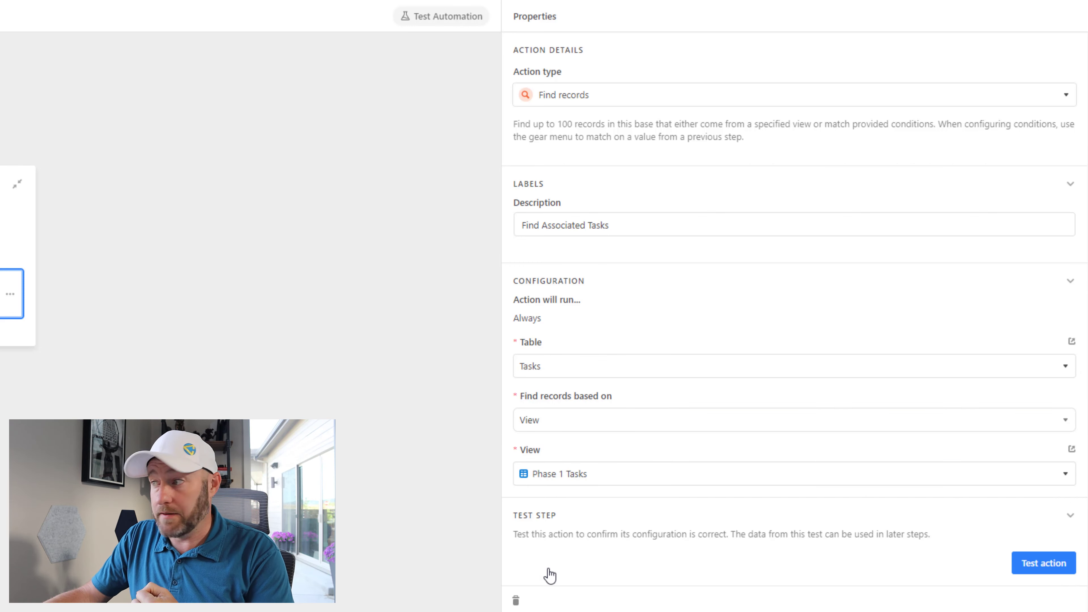
click(1053, 564)
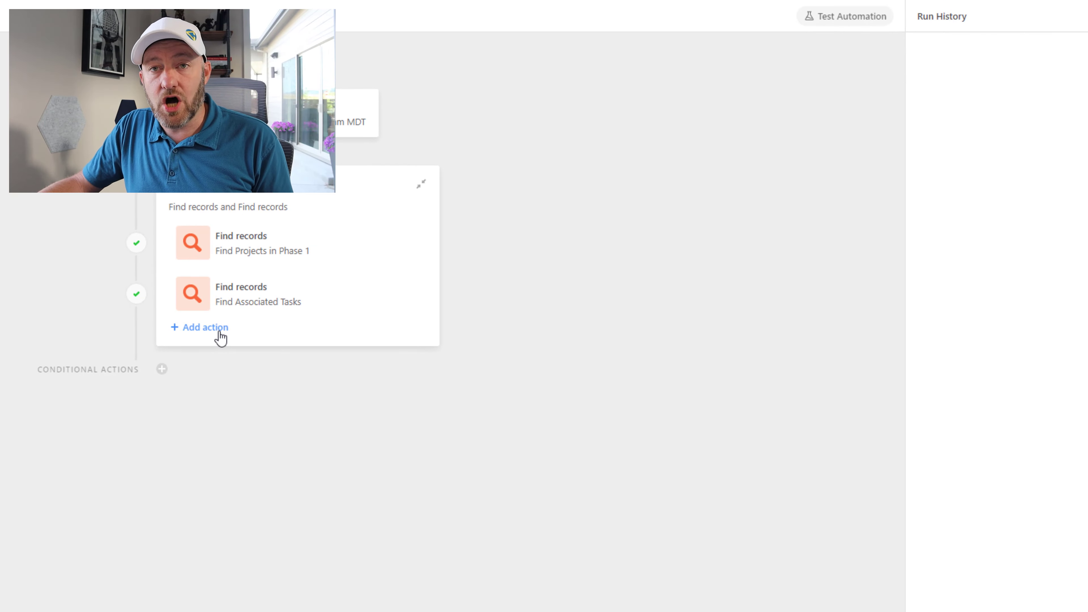
Add a Create Google Doc action after the two Find records actions and link it to the existing Google Docs account.
click(220, 339)
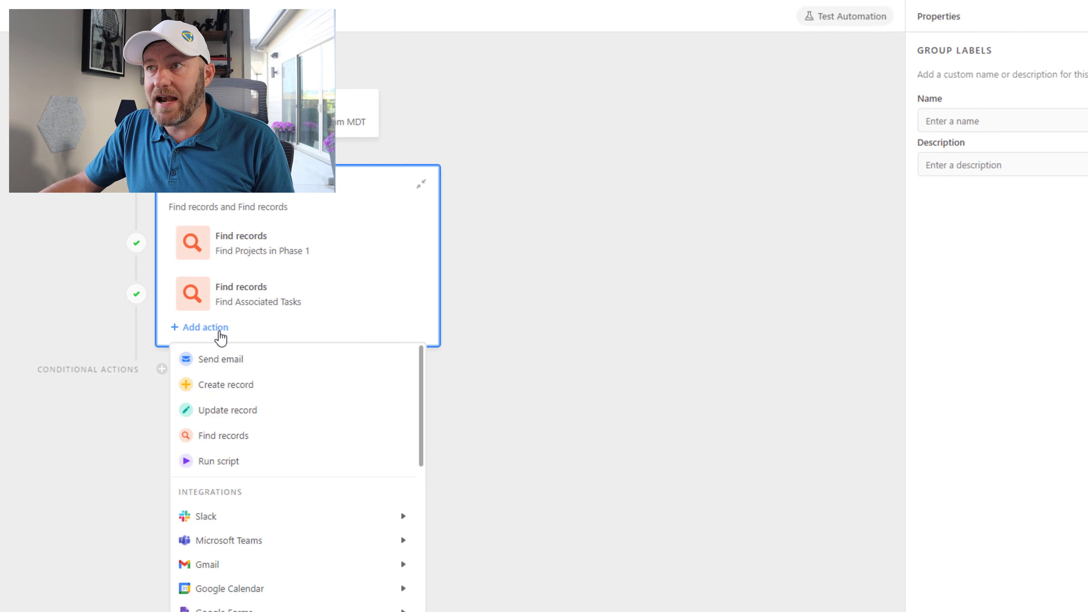
scroll(300, 463, down, 3)
mouse_move(257, 573)
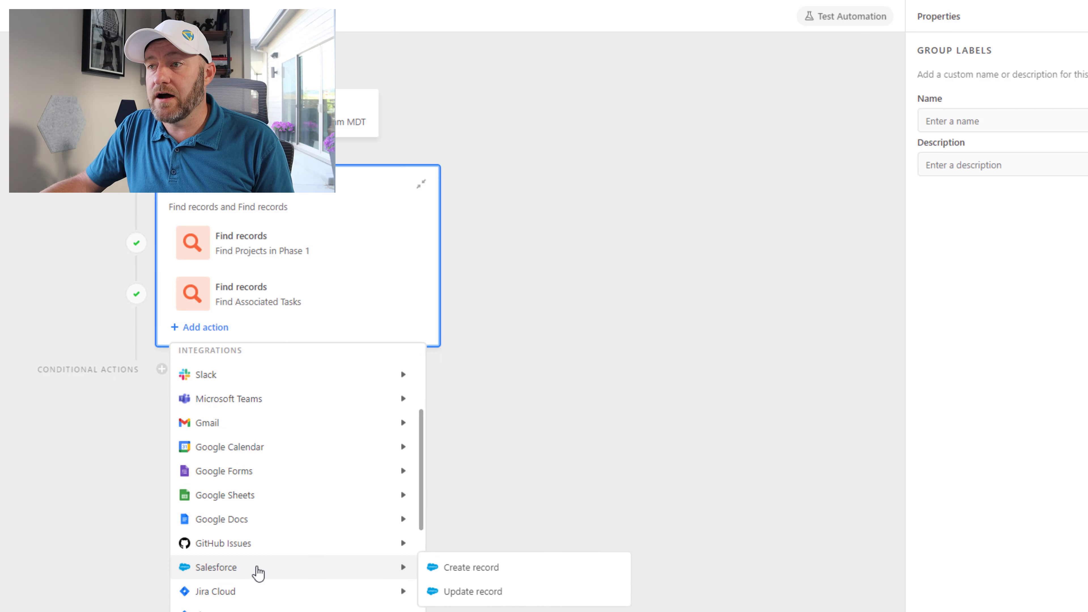
mouse_move(256, 523)
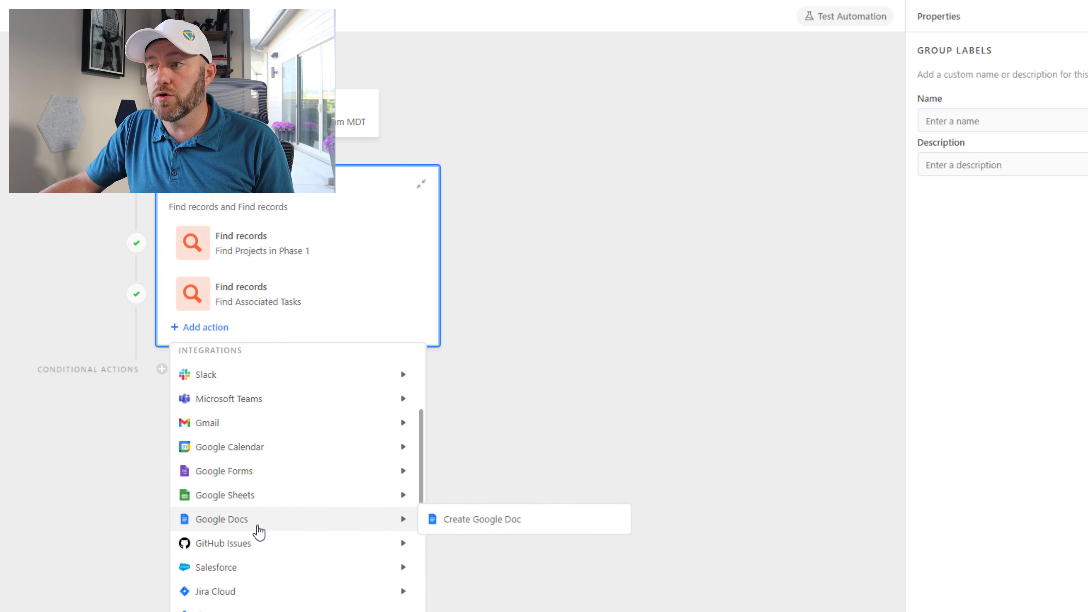
click(446, 521)
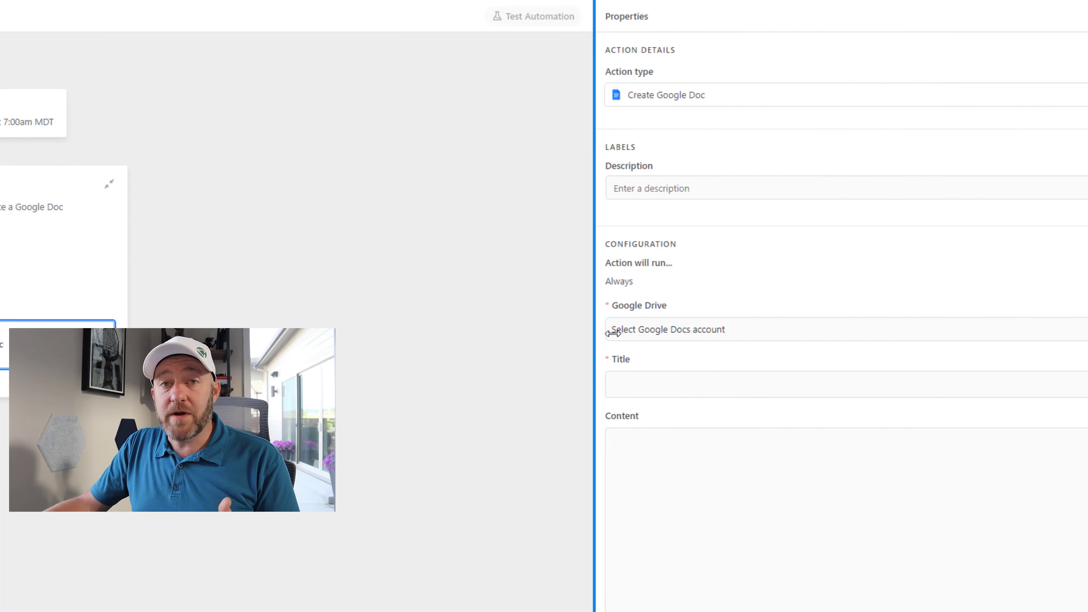
click(595, 335)
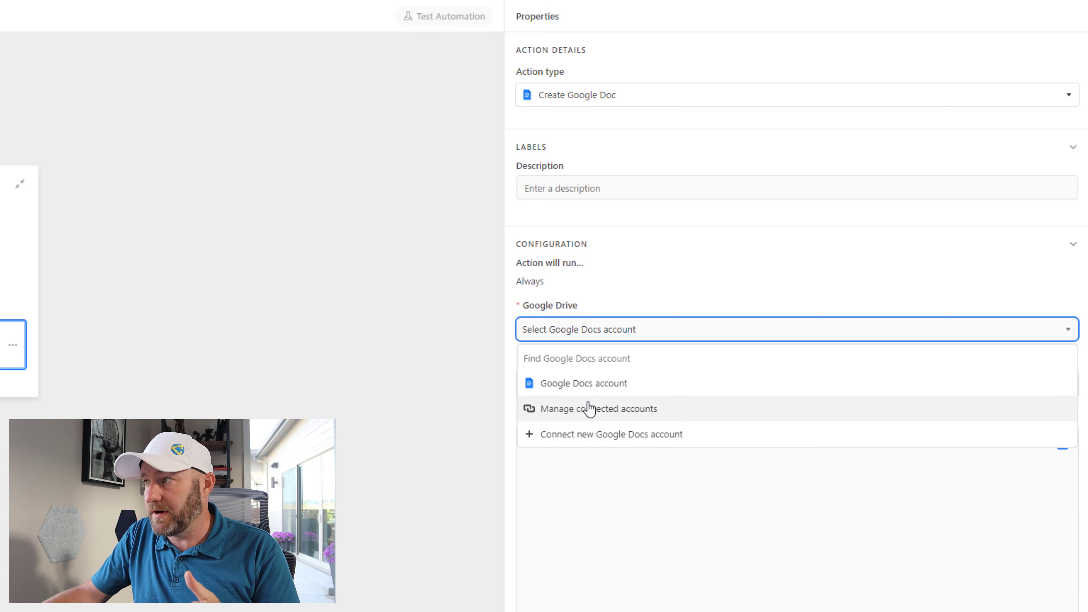
click(573, 386)
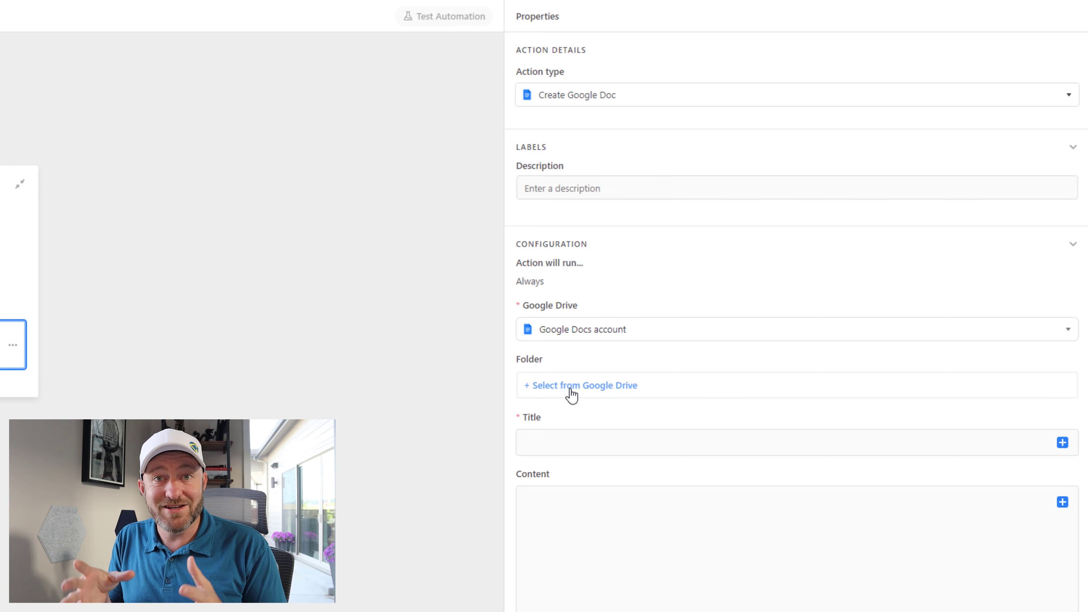
Choose Document Automation Folder in My Drive as the destination folder for the Google Doc.
click(571, 389)
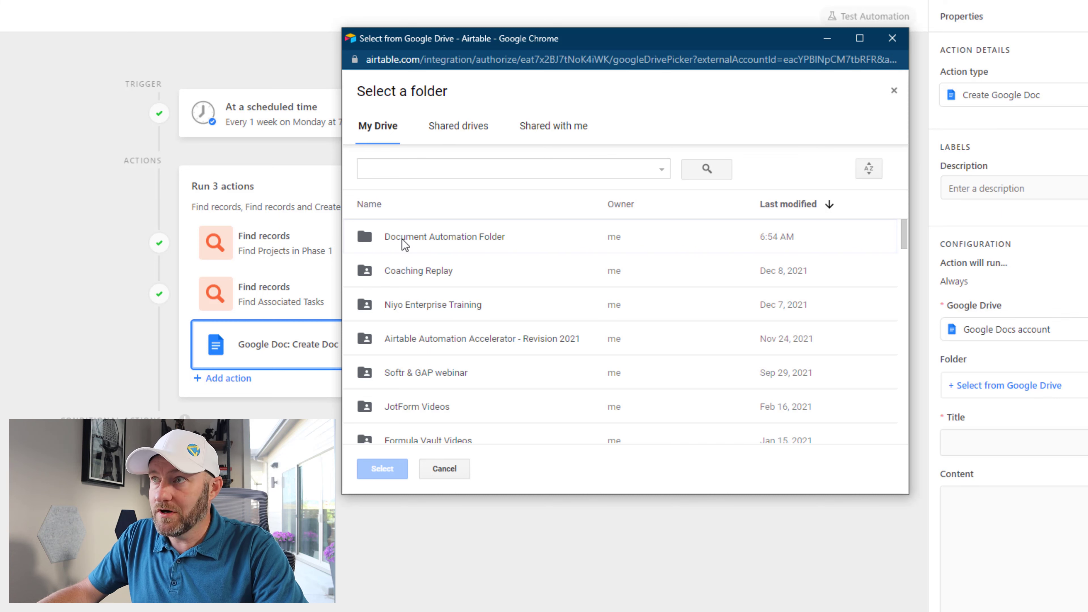
click(403, 239)
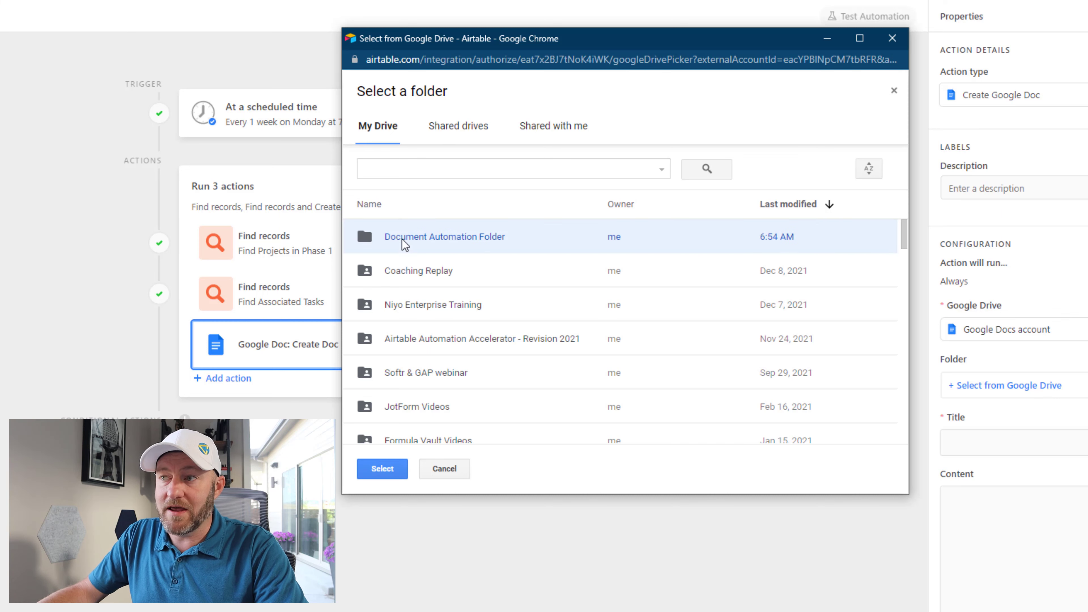
click(381, 470)
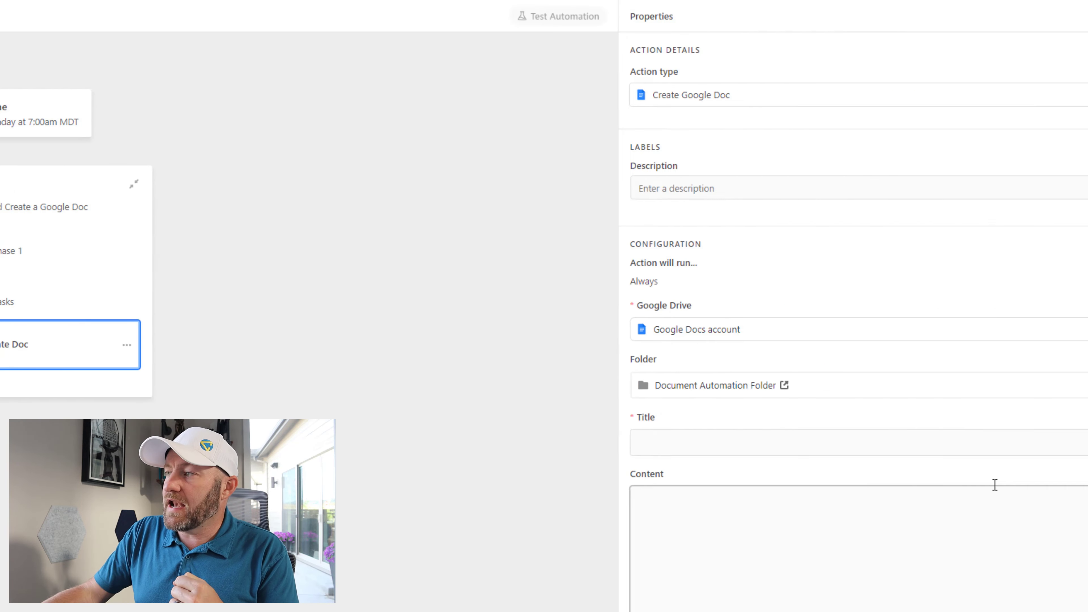
Set the document title to "Report of Phase 1 Projects on" followed by the scheduled trigger's Expected trigger time.
click(1016, 443)
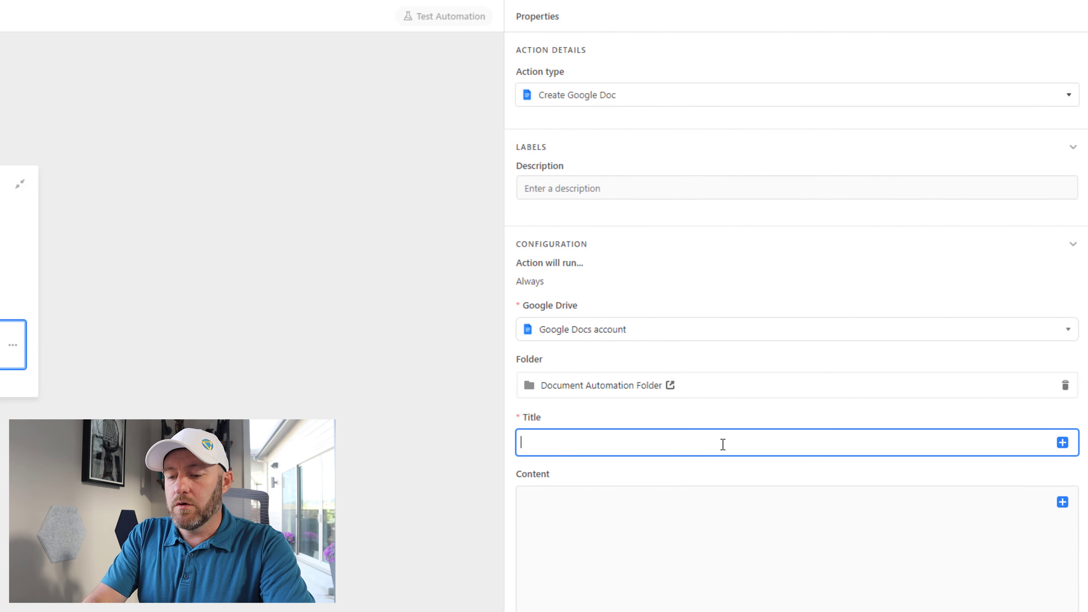
text(Report of Pha)
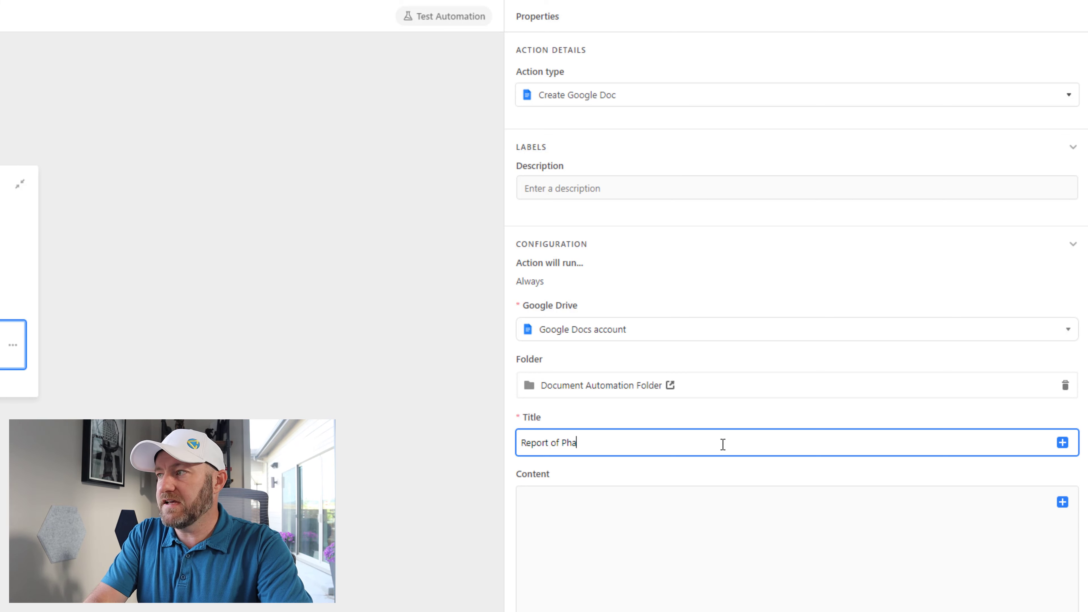
text(se 1 Projects)
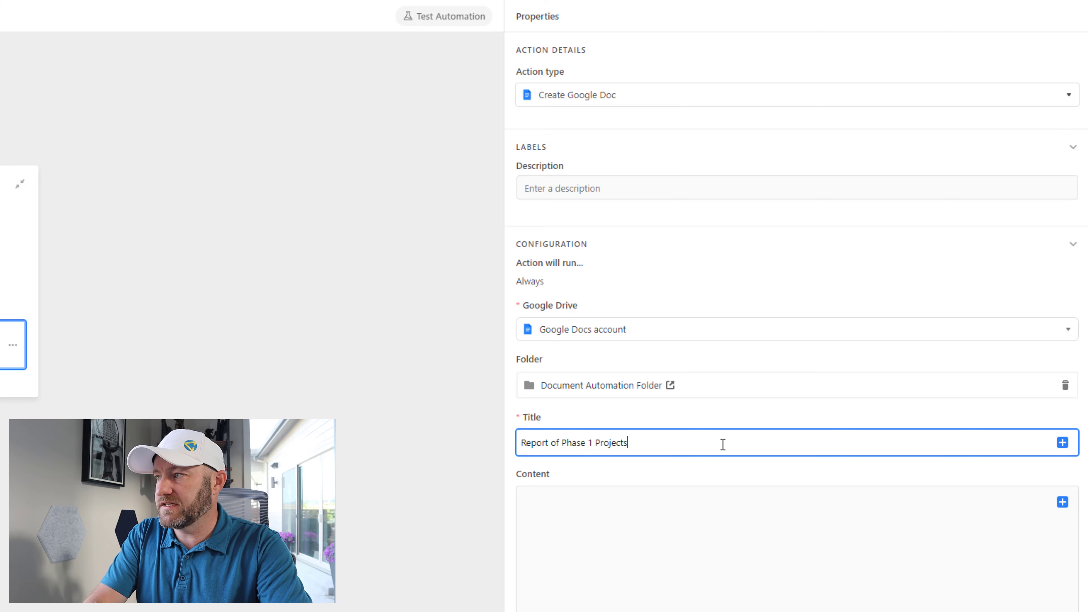
text( on)
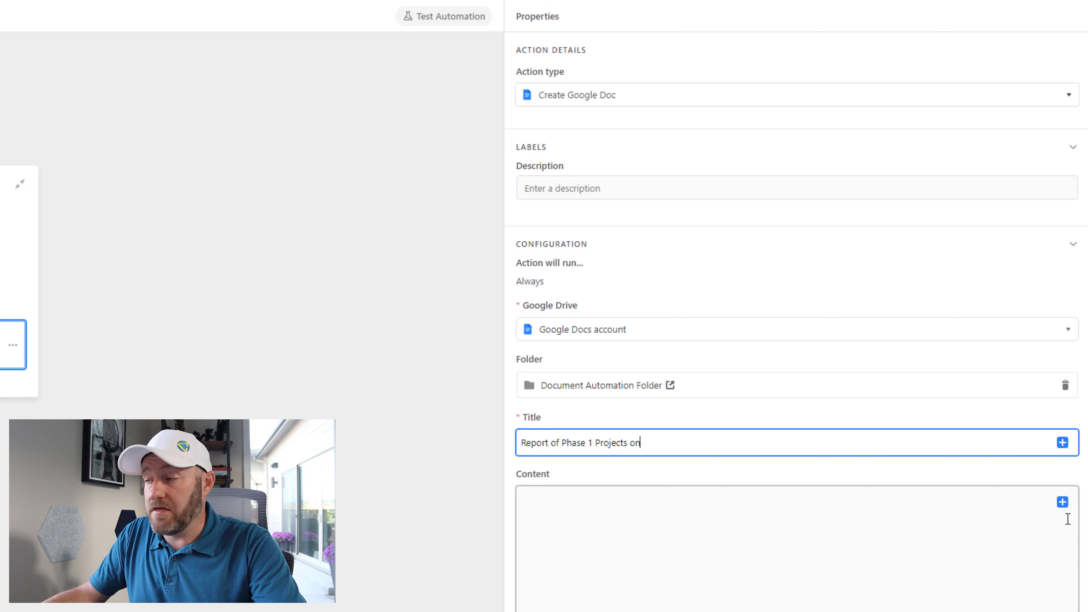
click(1063, 443)
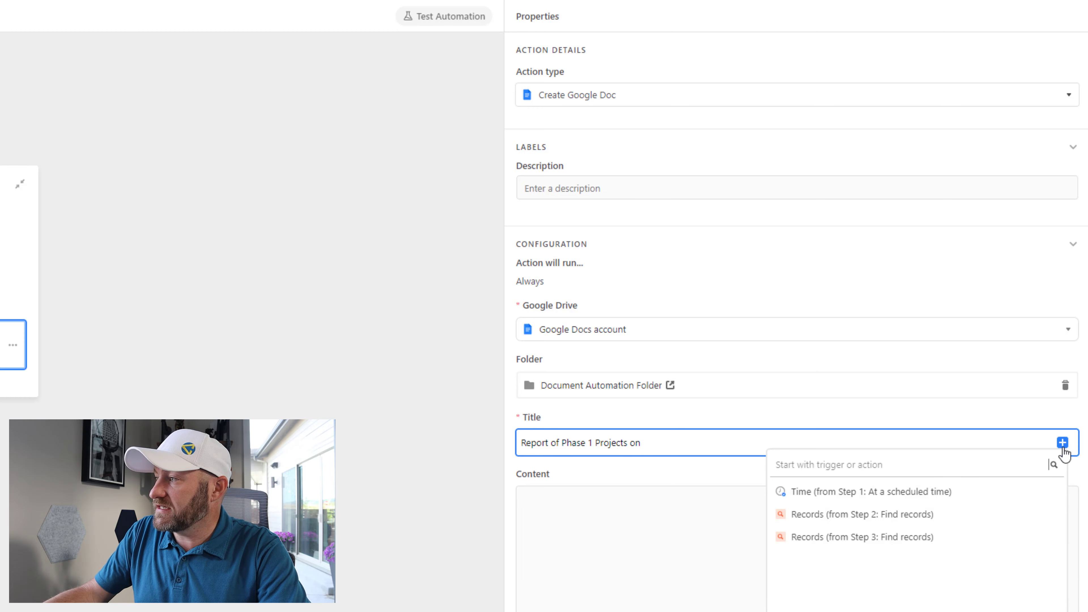
click(1039, 493)
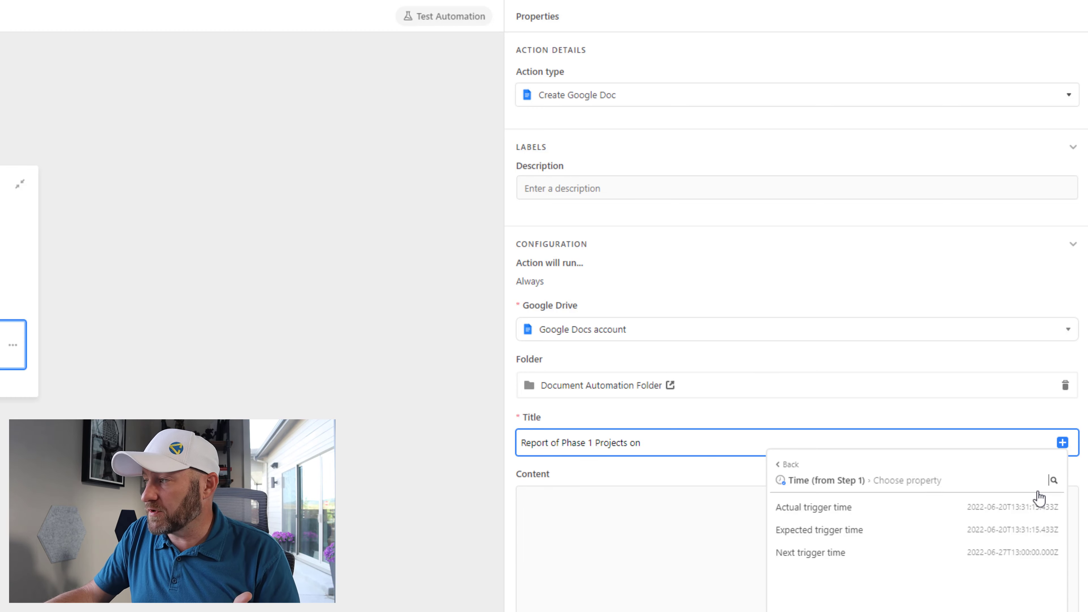
click(1044, 530)
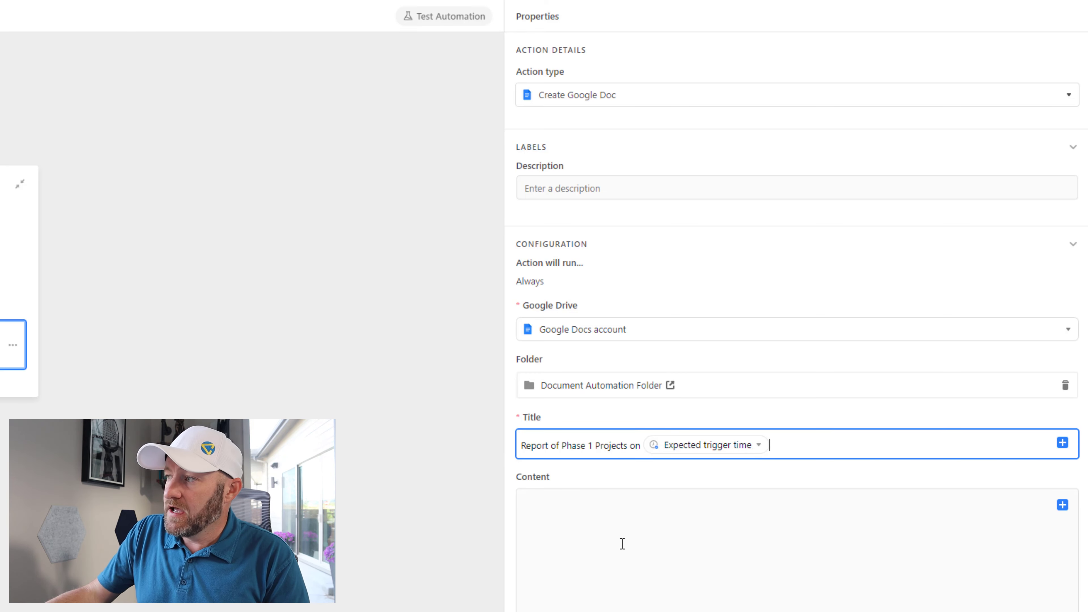
Start the document content with the H1 heading "Weekly Report".
click(595, 509)
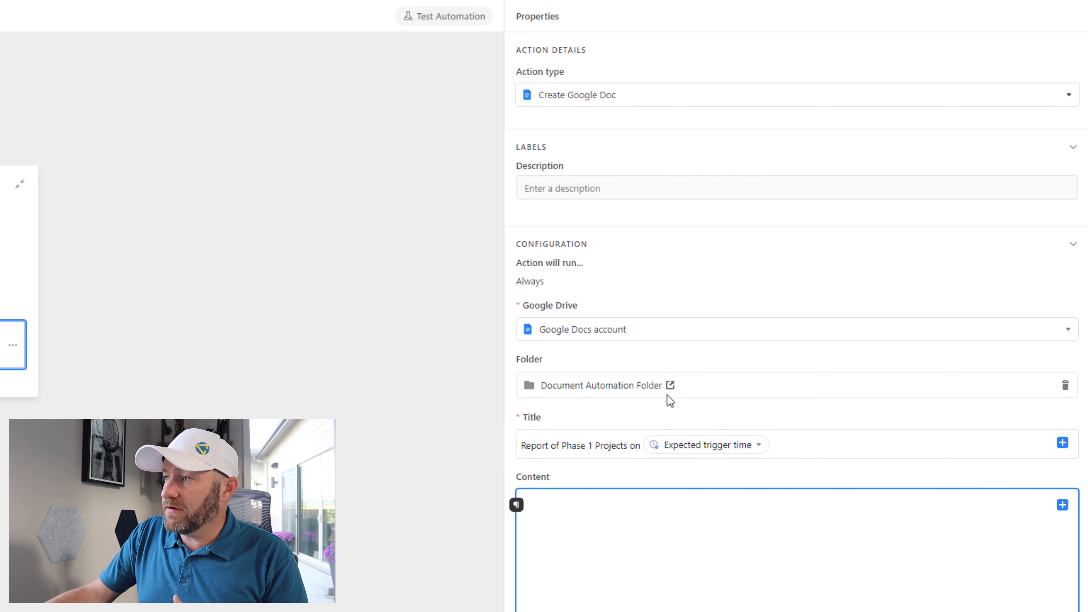
scroll(723, 366, down, 5)
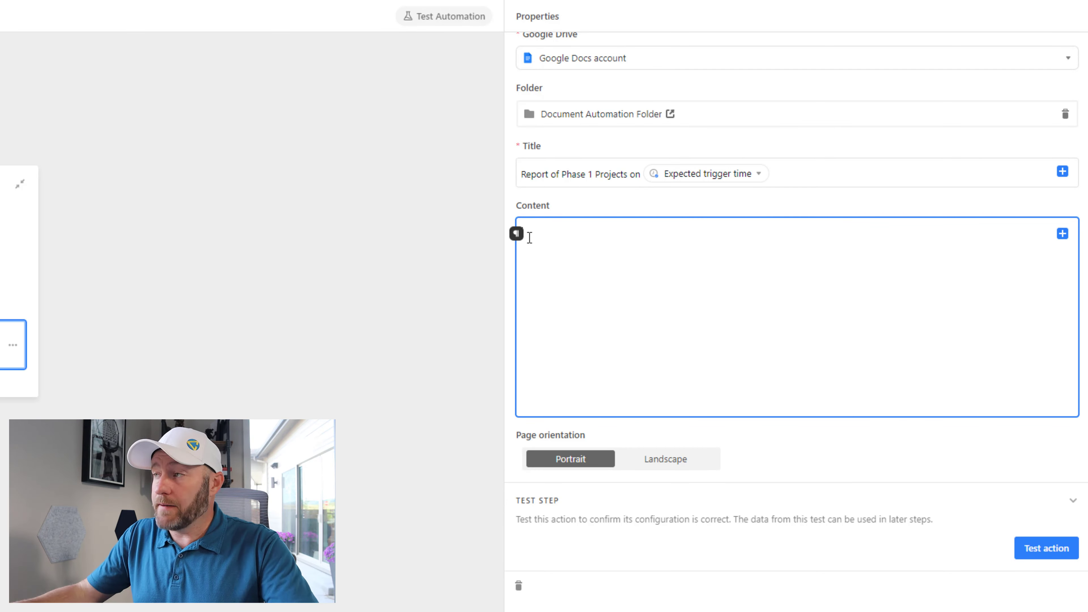
click(516, 234)
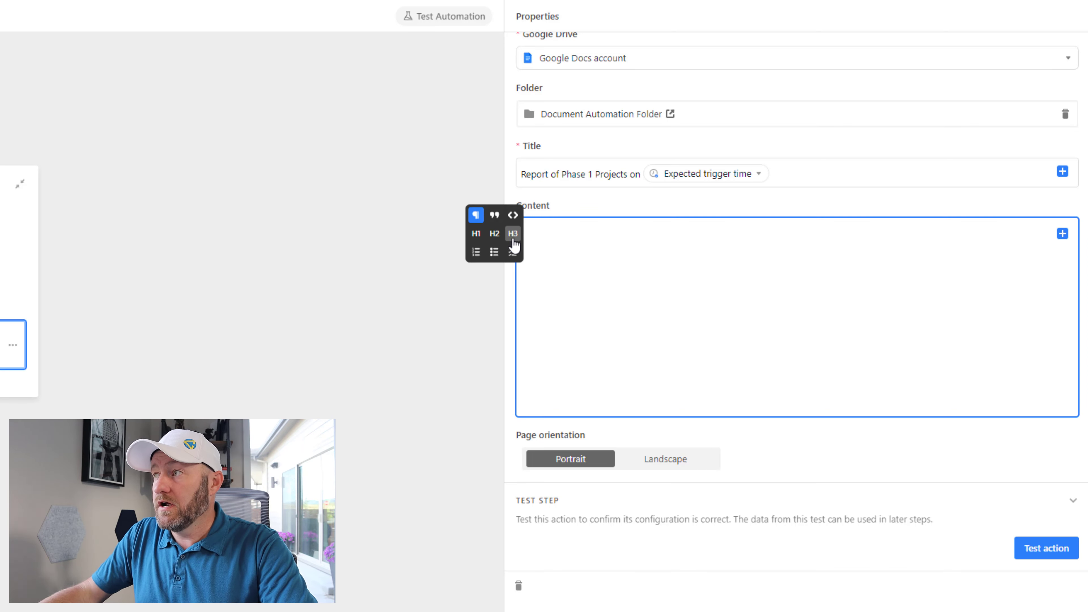
click(477, 235)
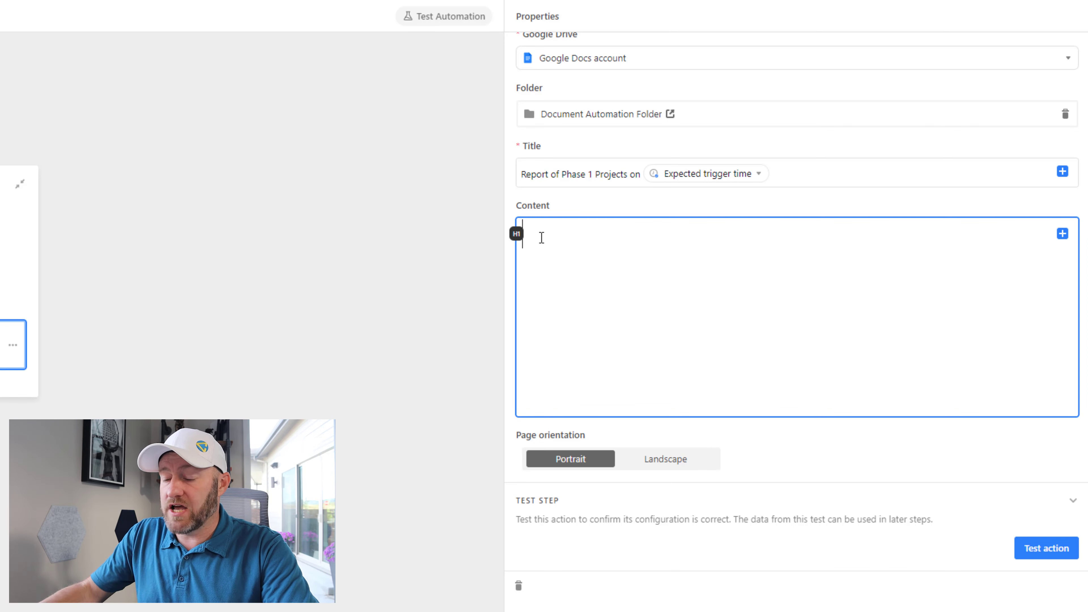
text(Weekly Re)
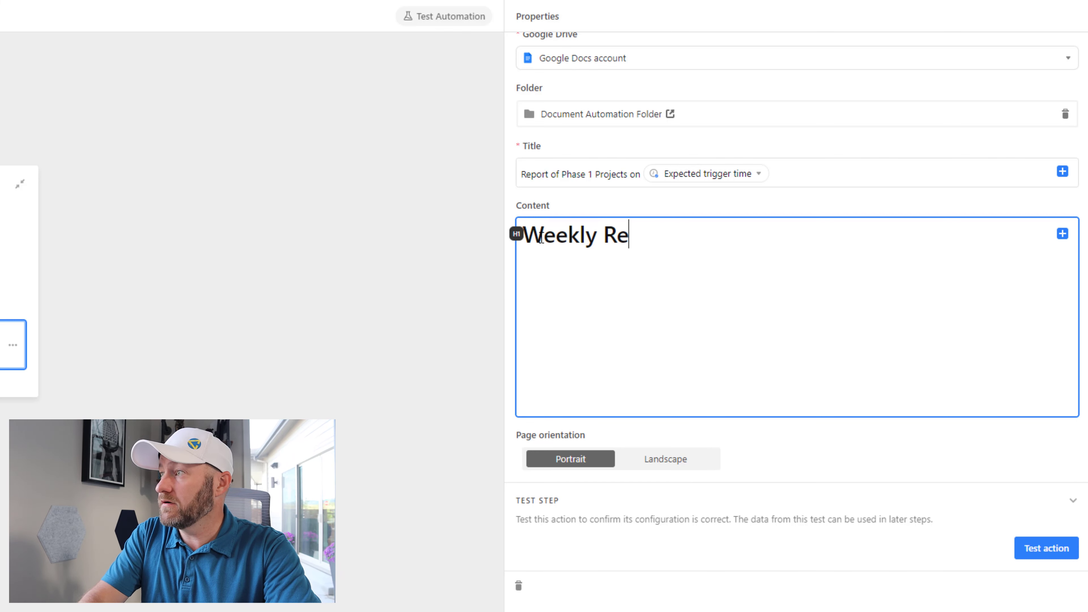
text(port)
key(Return)
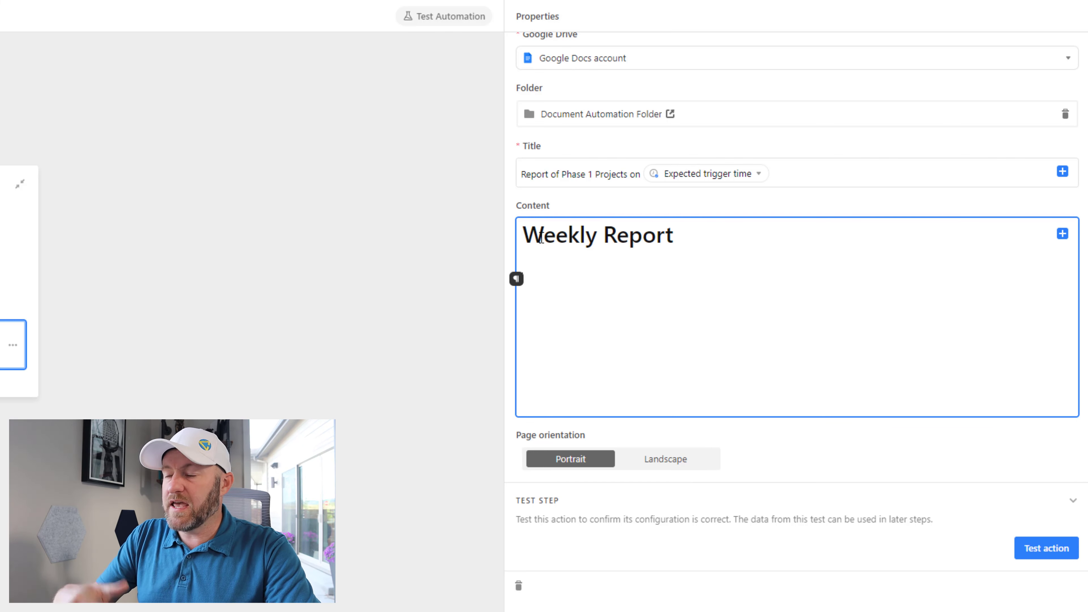
Add the H3 heading "Projects in Phase 1" below the Weekly Report heading.
click(517, 279)
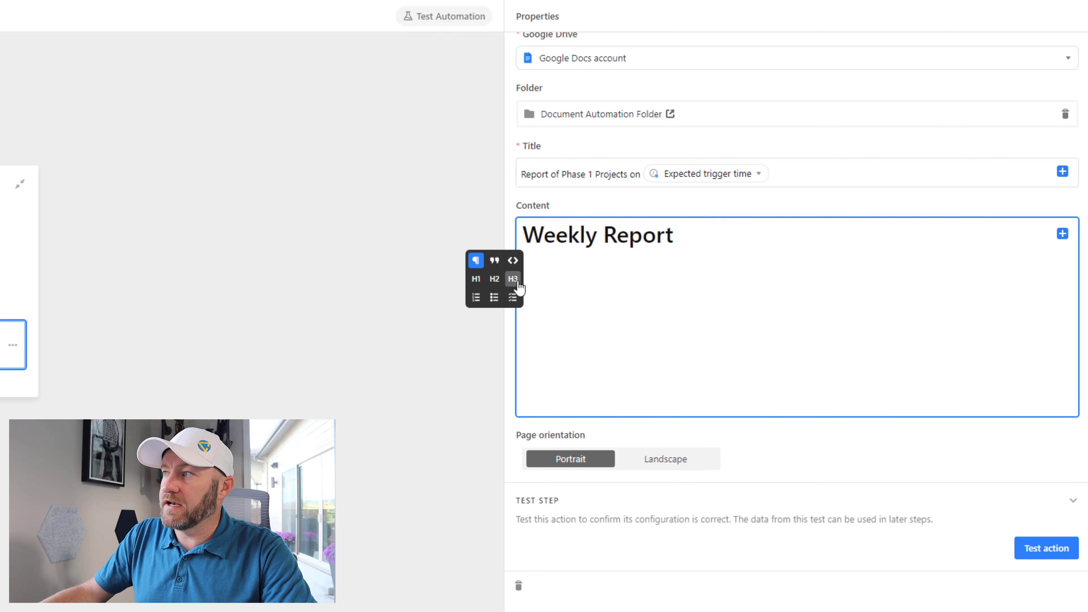
click(514, 281)
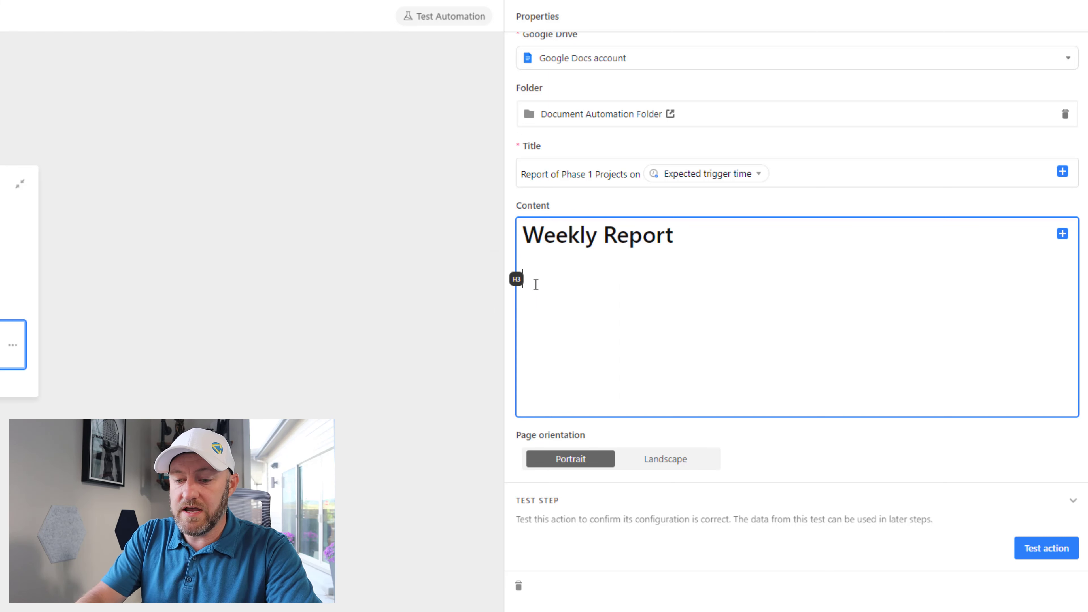
text(Pro)
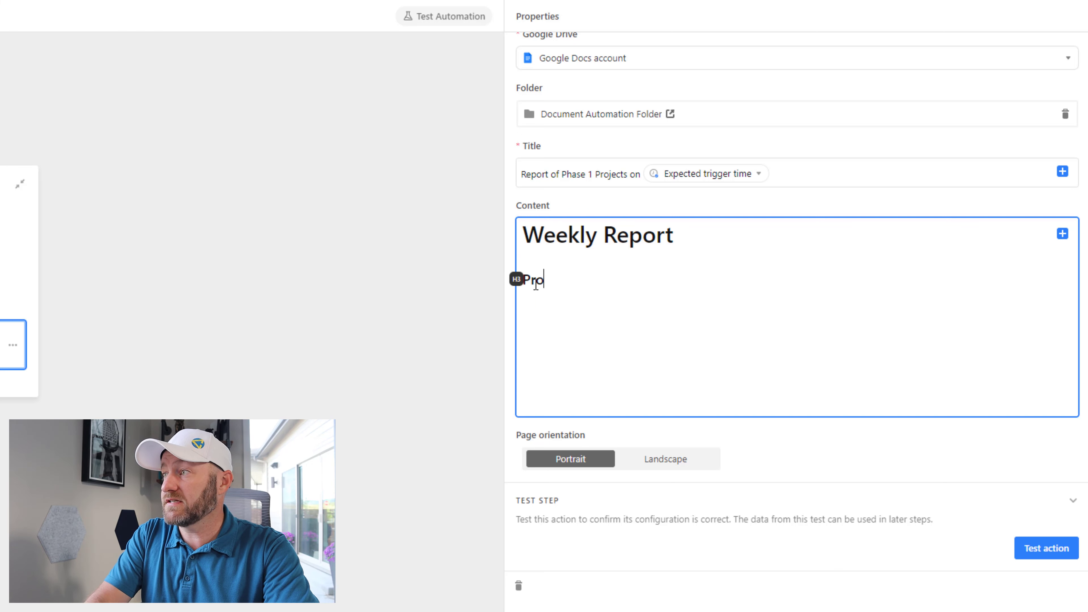
text(jects in Phase 1)
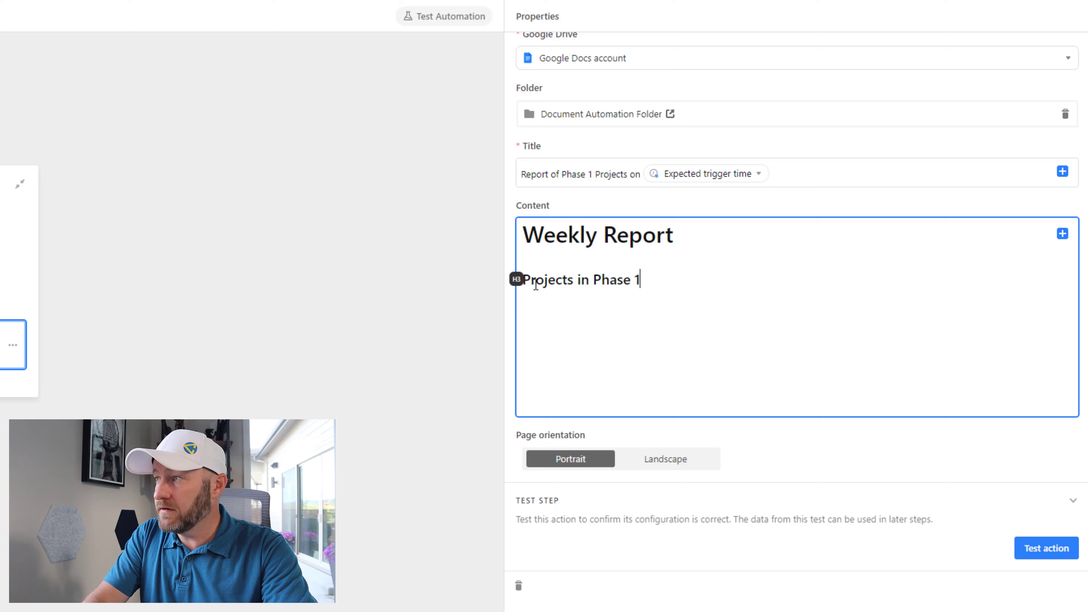
key(Return)
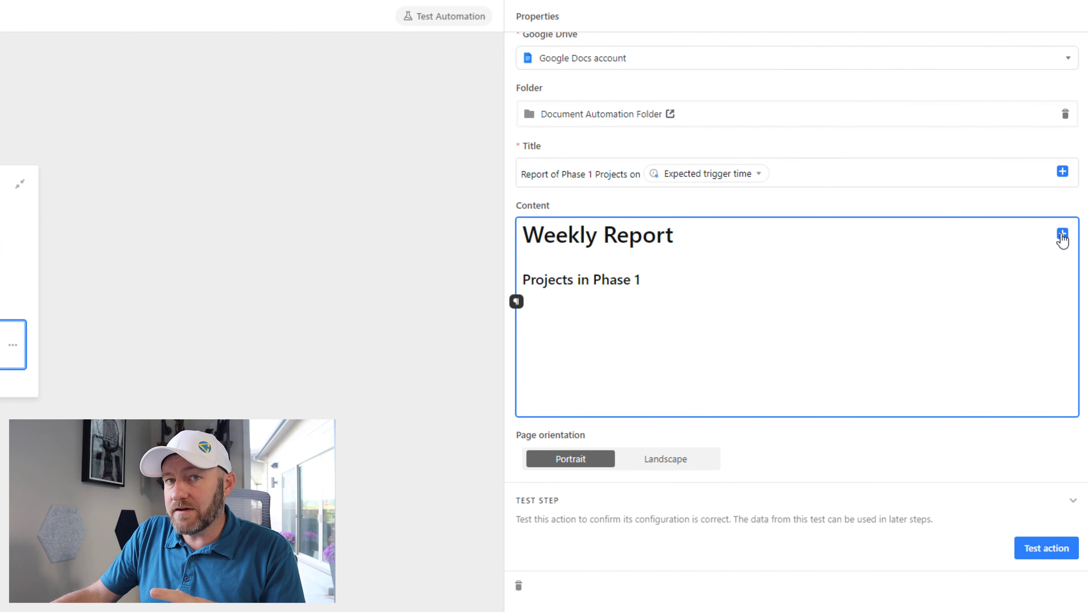
Insert the Step 2 records as a grid under Projects in Phase 1, with only the Name field and the link to view included.
click(1063, 235)
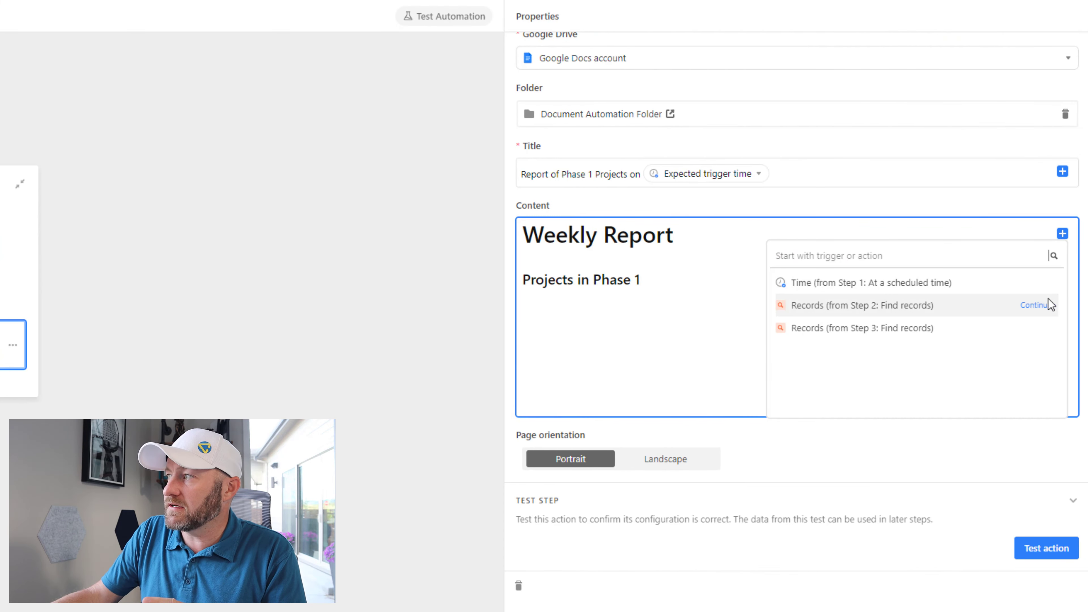
click(1041, 312)
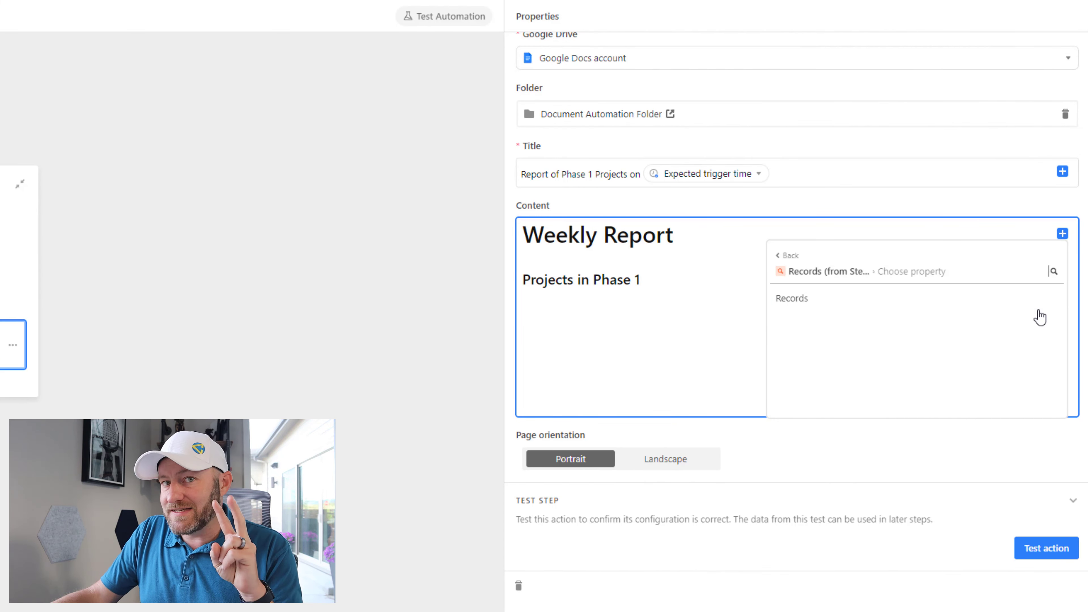
mouse_move(930, 299)
click(1042, 302)
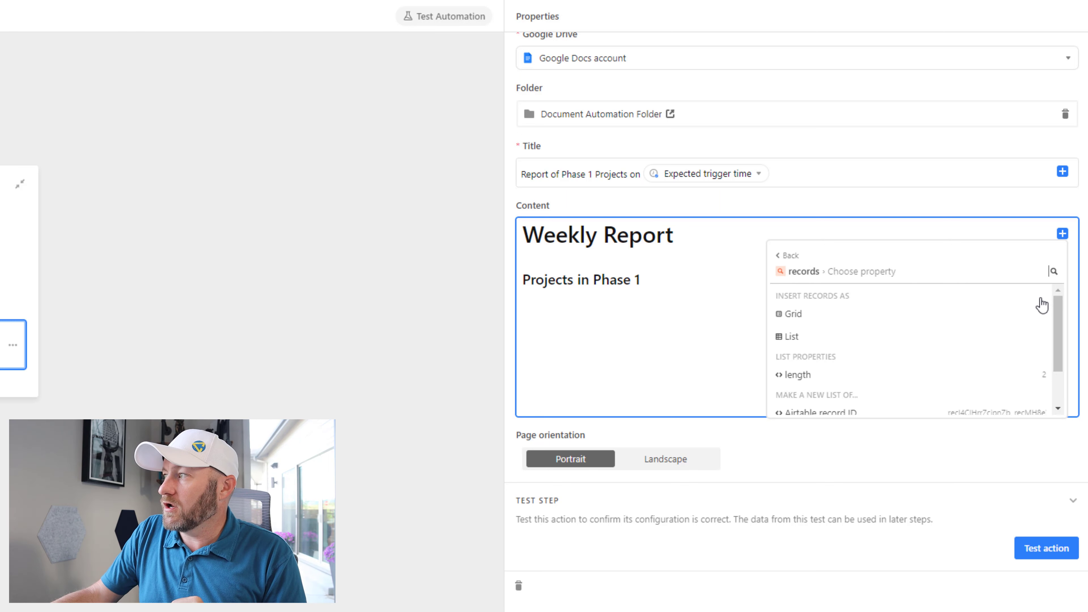
mouse_move(1030, 322)
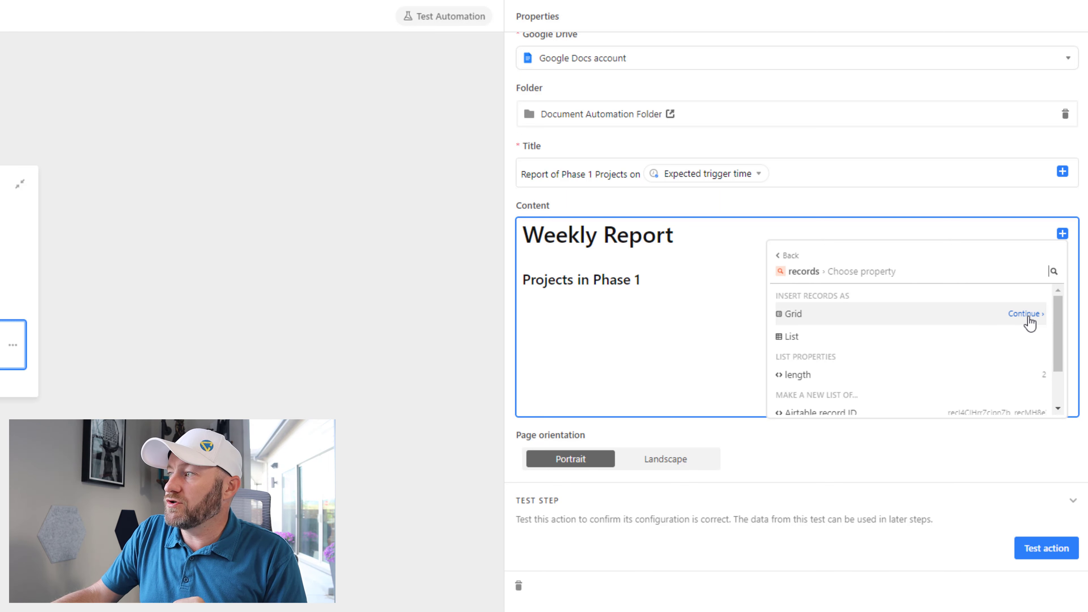
click(1031, 317)
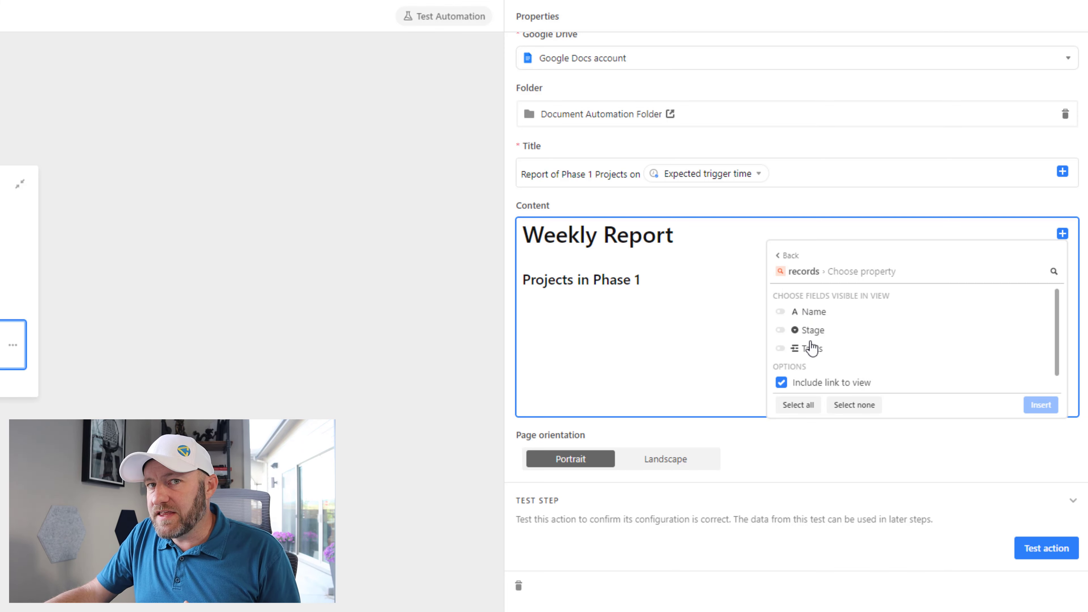
click(813, 316)
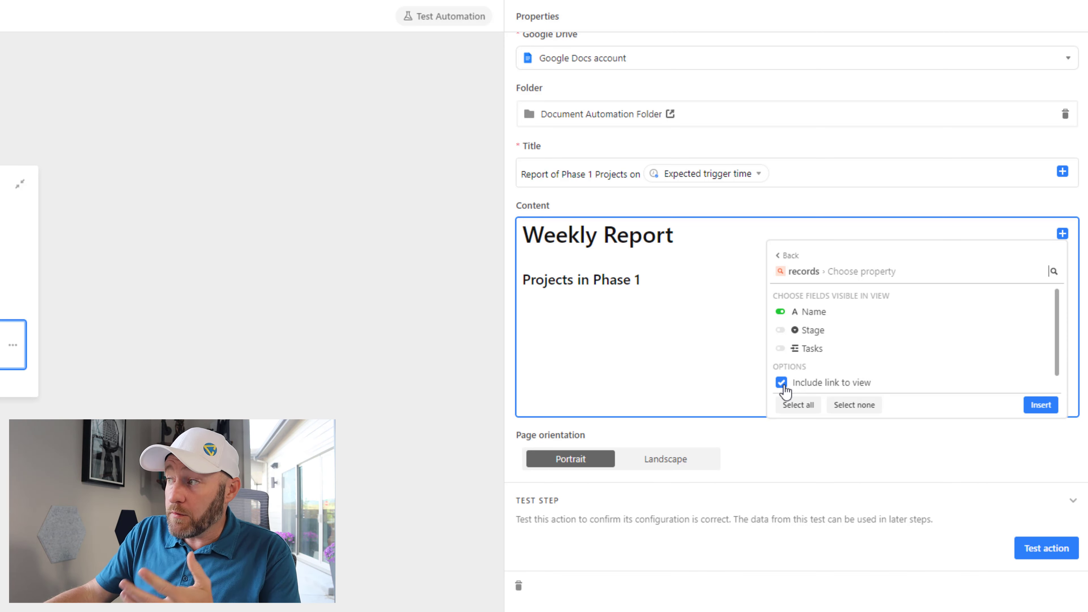
click(1034, 411)
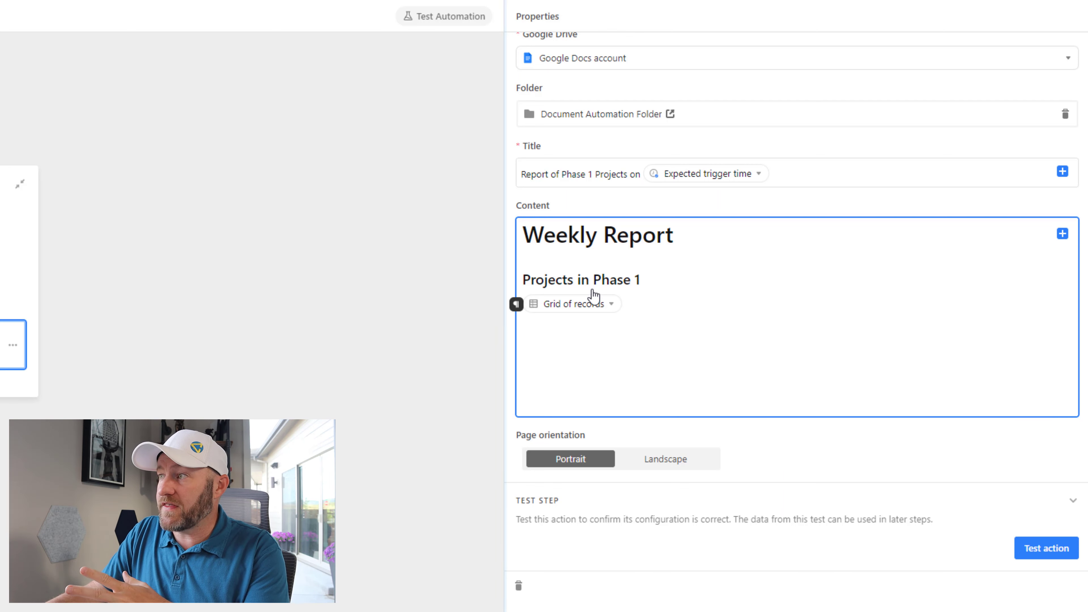
mouse_move(592, 307)
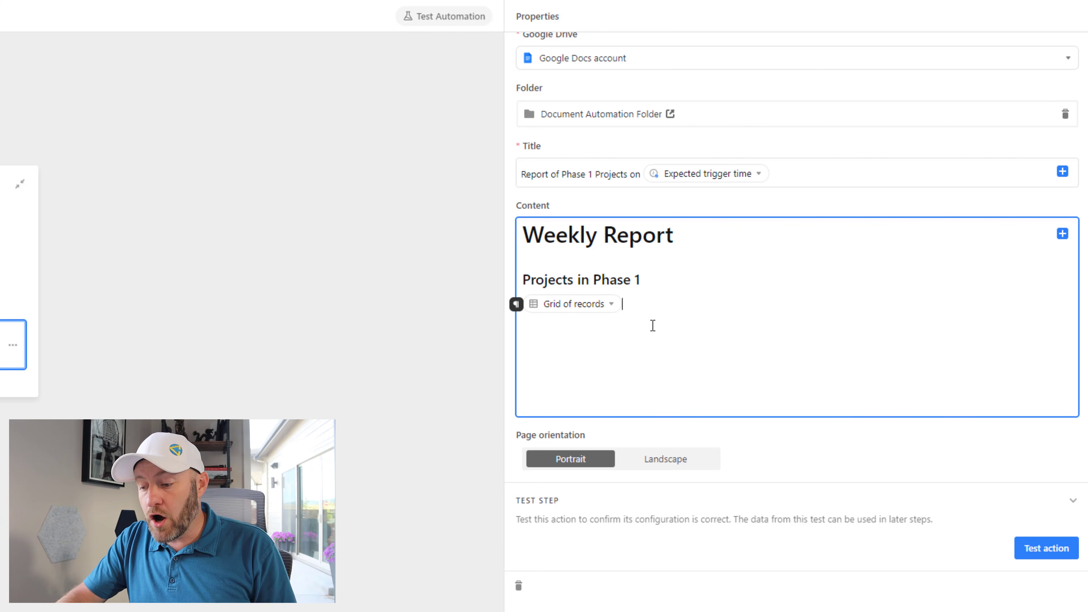
Add the H3 heading "Tasks:" below the grid of Phase 1 projects in the document content.
key(Return)
key(Return)
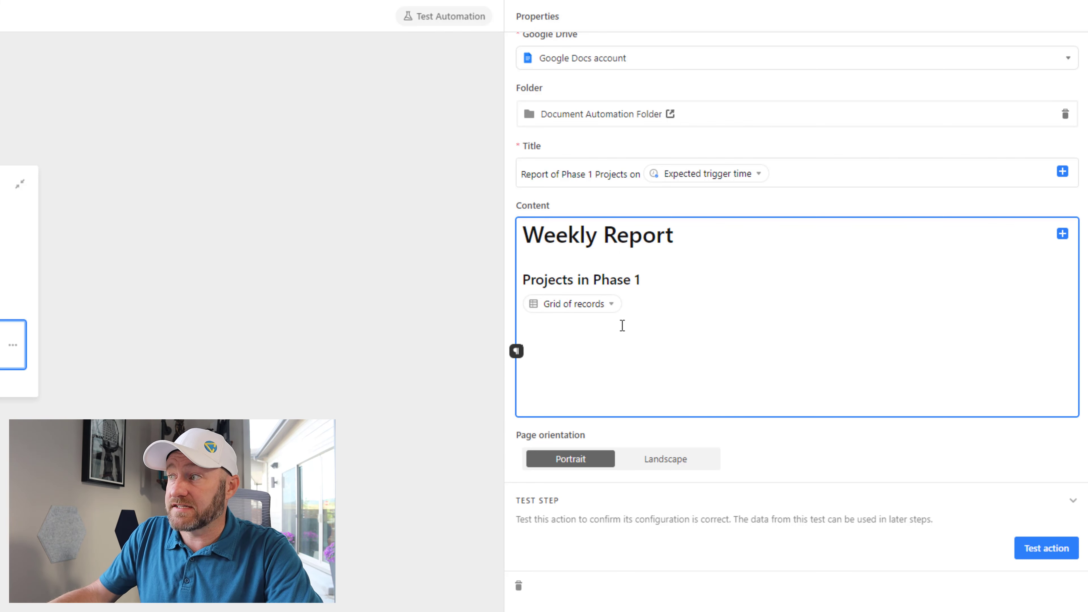
click(516, 351)
click(511, 358)
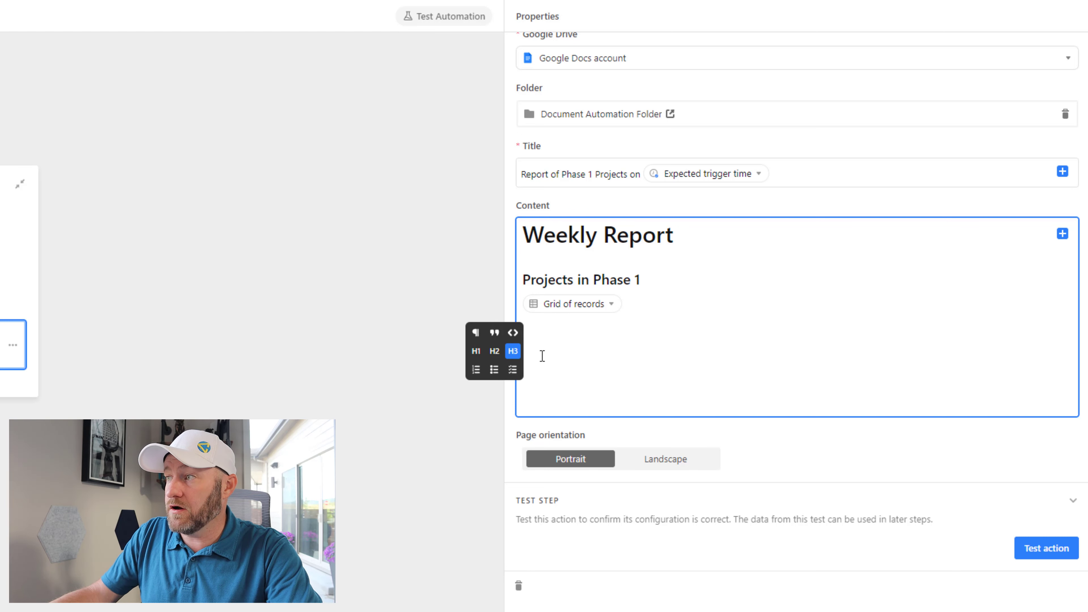
text(Tasks)
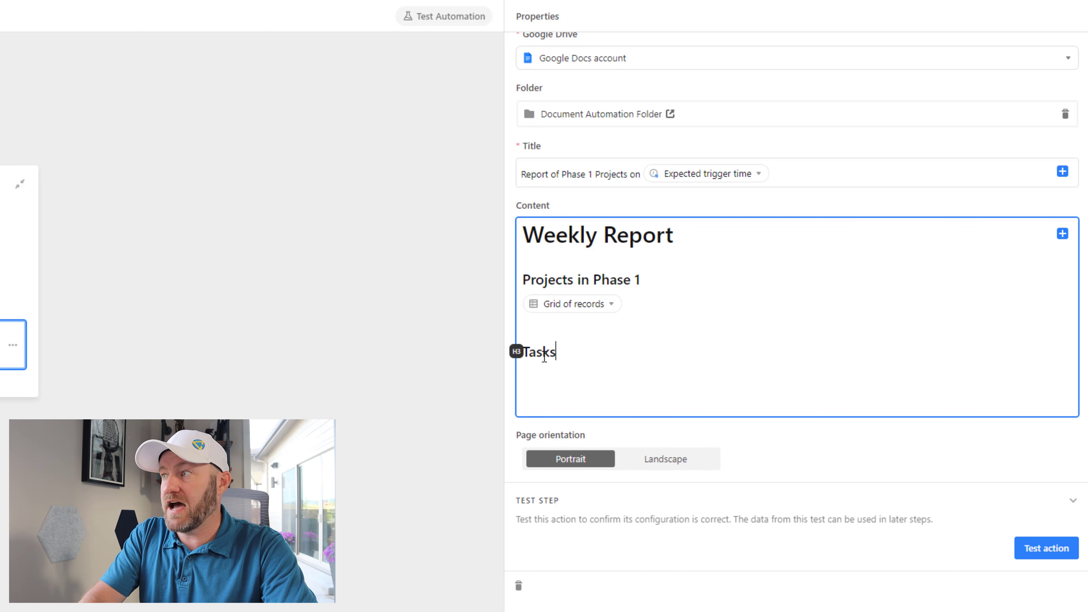
text(:)
key(Return)
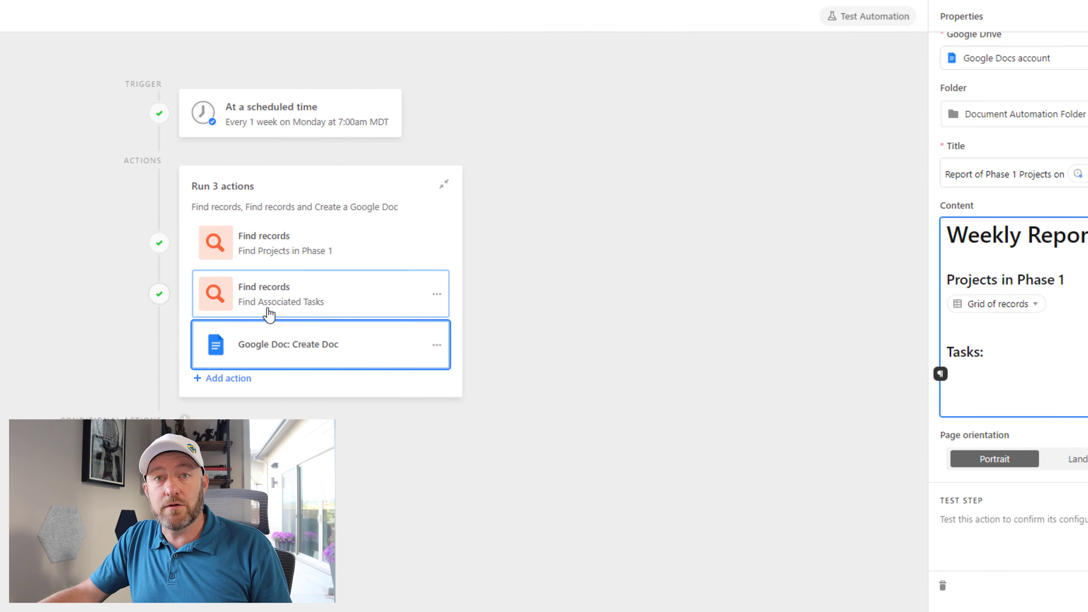
Insert the Step 3 records under Tasks as a grid of Name, Status and Projects with only the link to record, and test the document action.
click(1062, 233)
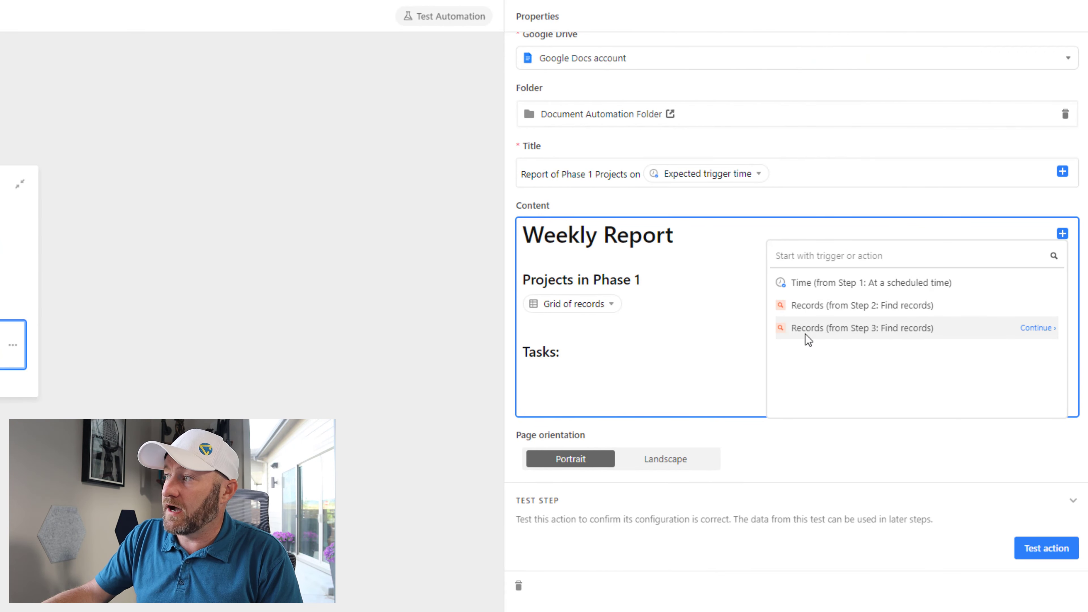
click(1038, 328)
click(1037, 300)
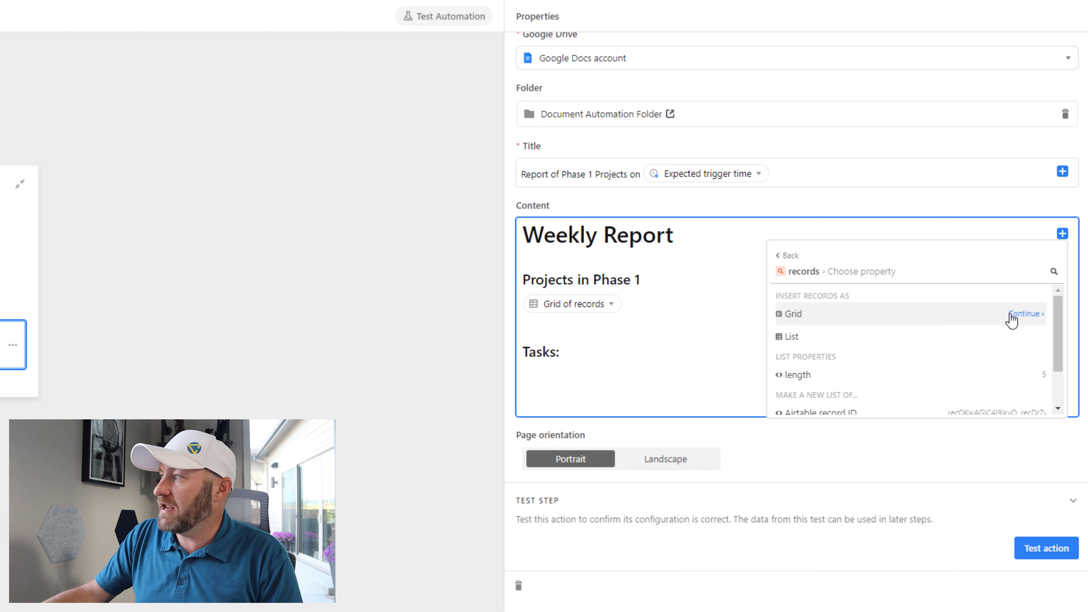
click(1018, 319)
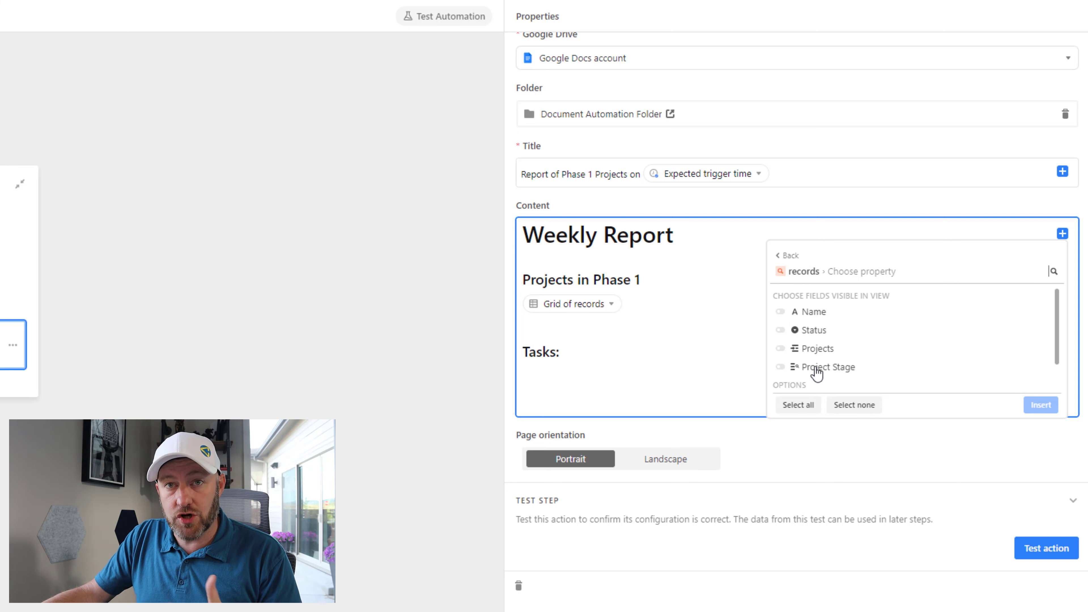
click(813, 316)
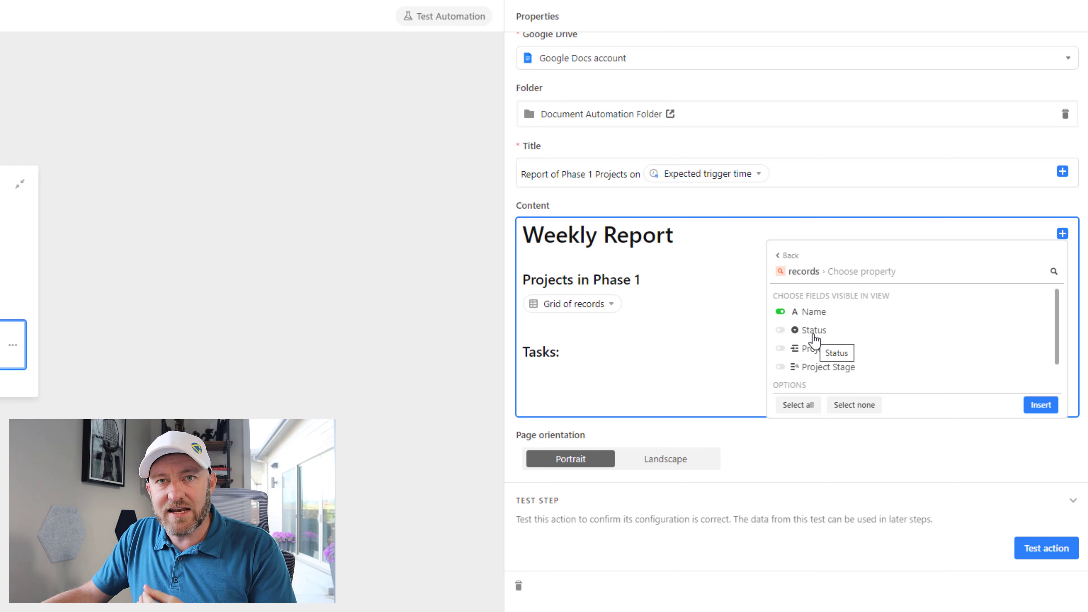
click(814, 332)
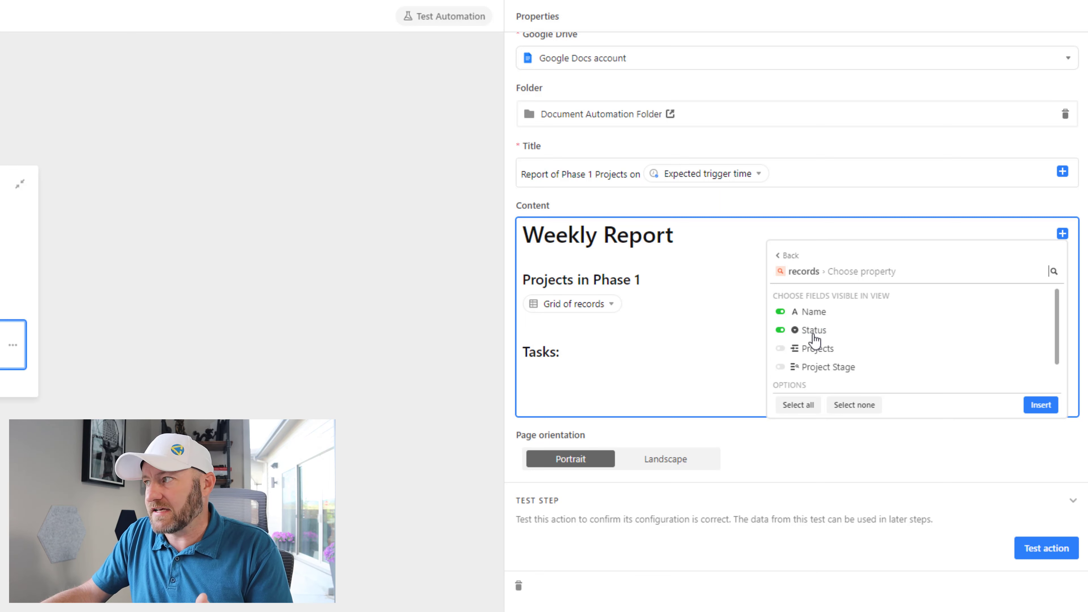
click(824, 355)
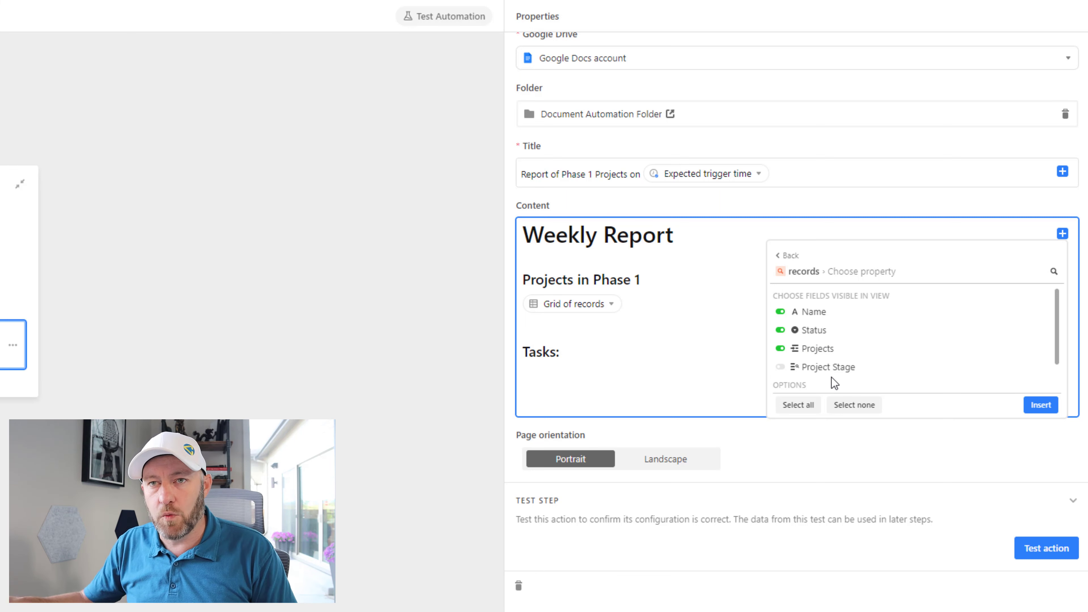
scroll(831, 369, down, 1)
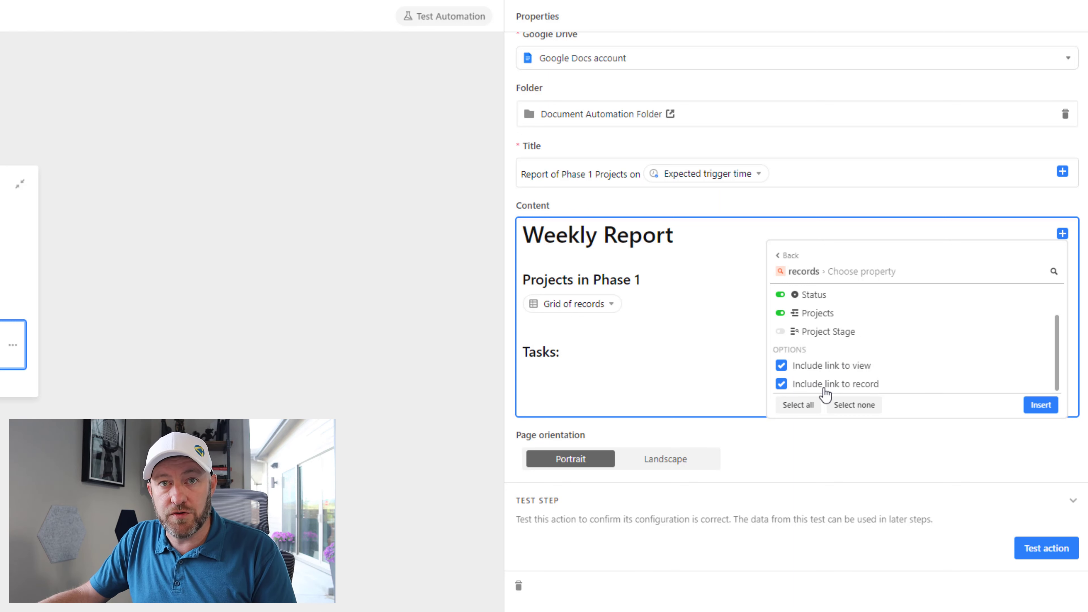
click(816, 368)
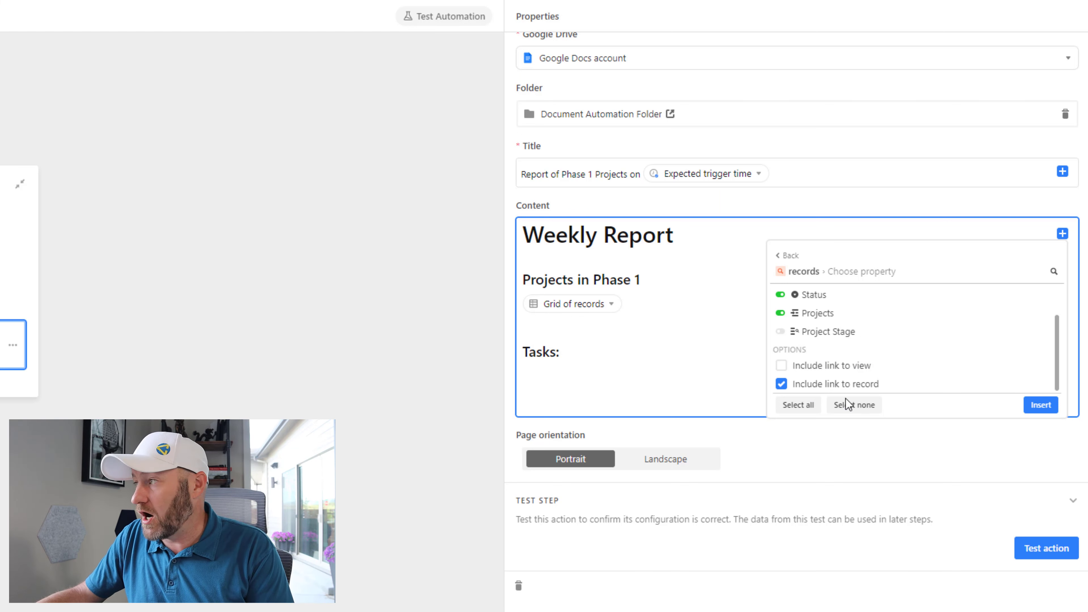
click(1040, 405)
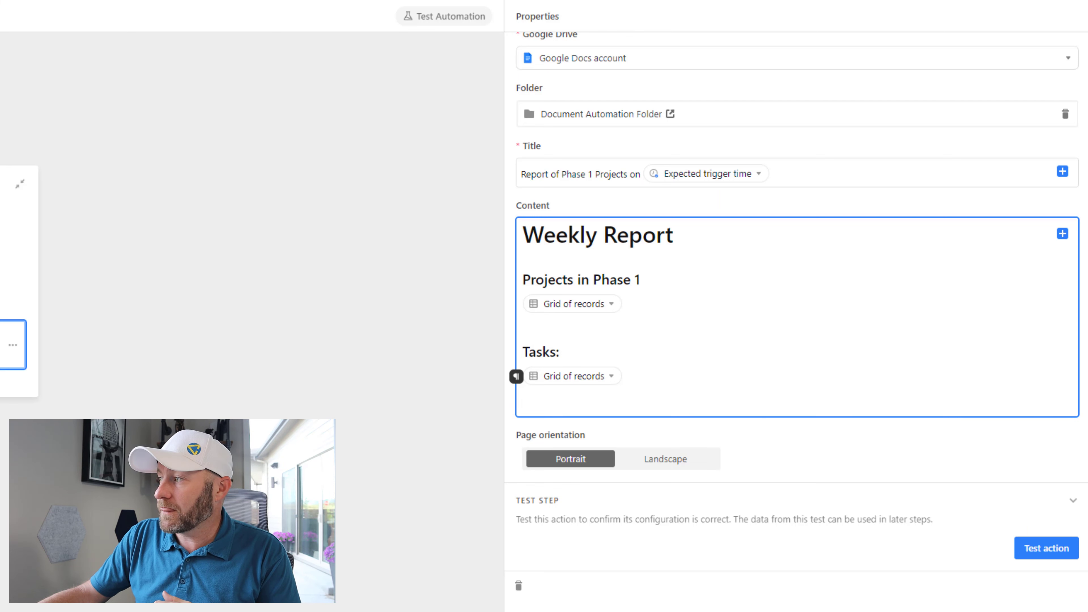
click(1043, 553)
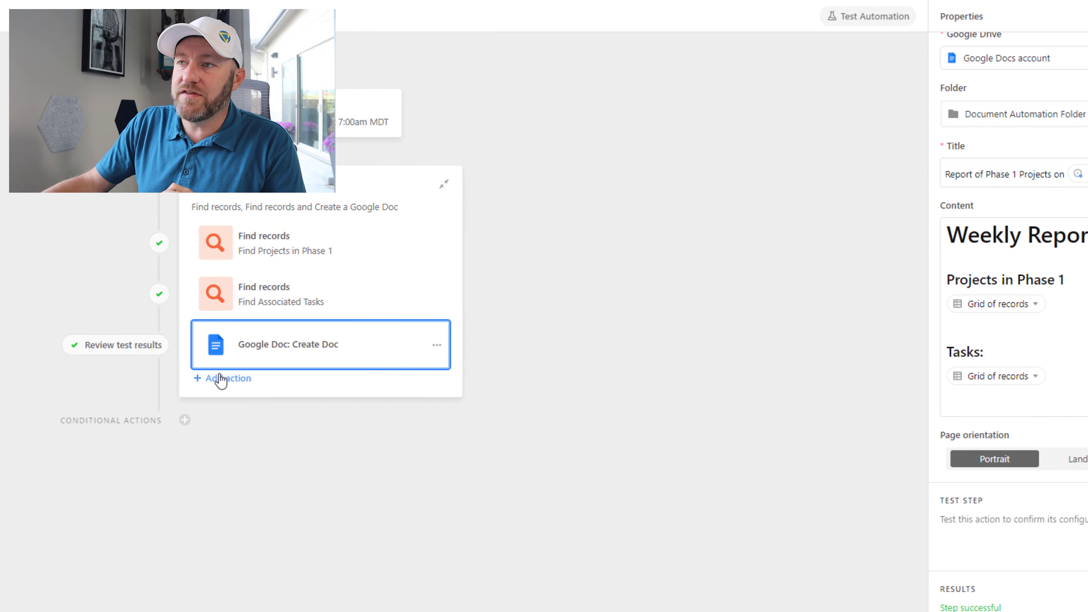
Add a Create record action after the Google Doc action and set its table to Report Log.
click(222, 380)
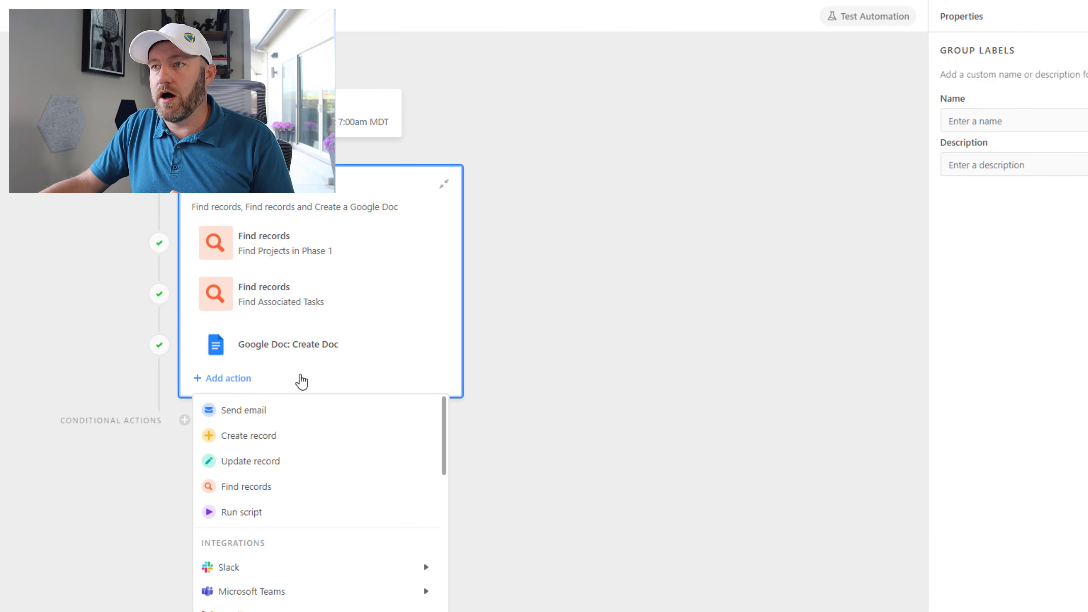
click(267, 437)
click(974, 332)
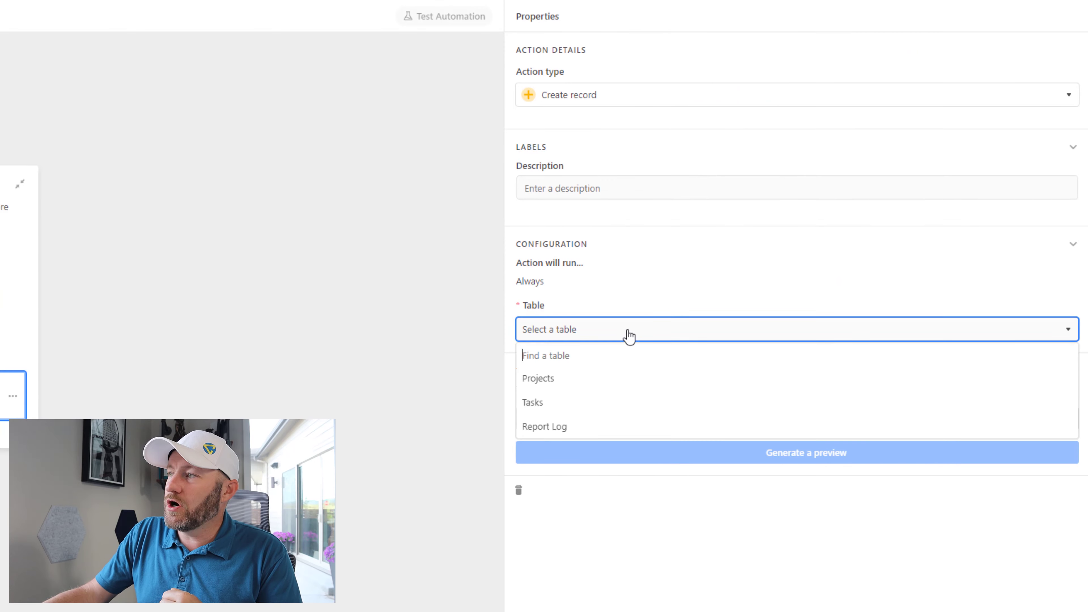
click(585, 429)
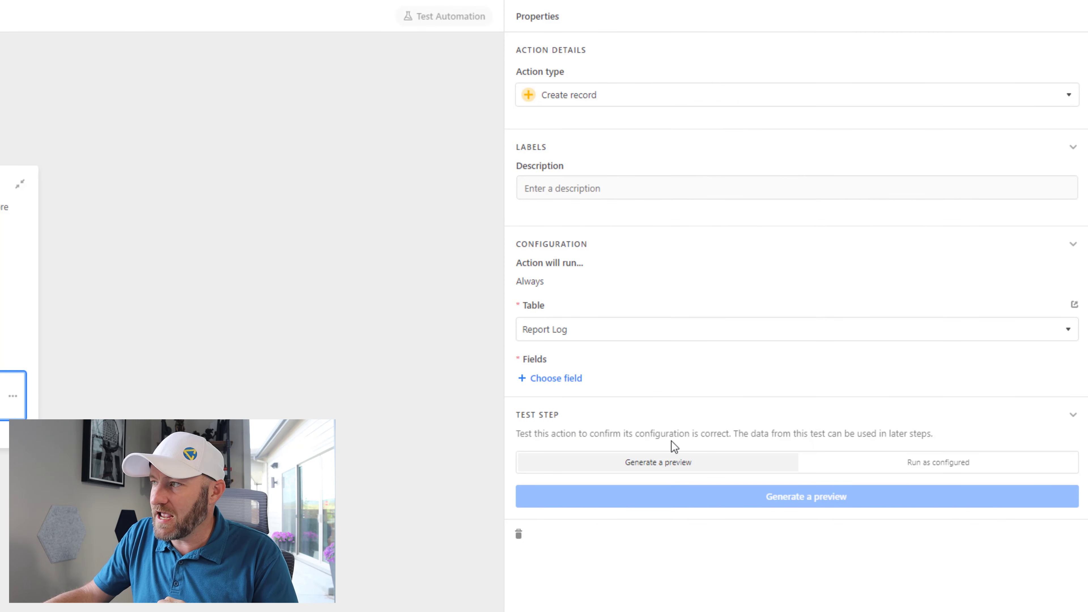
Add the Report Link field to the new record and fill it with the File URL from the Step 4 Google Doc action.
click(560, 380)
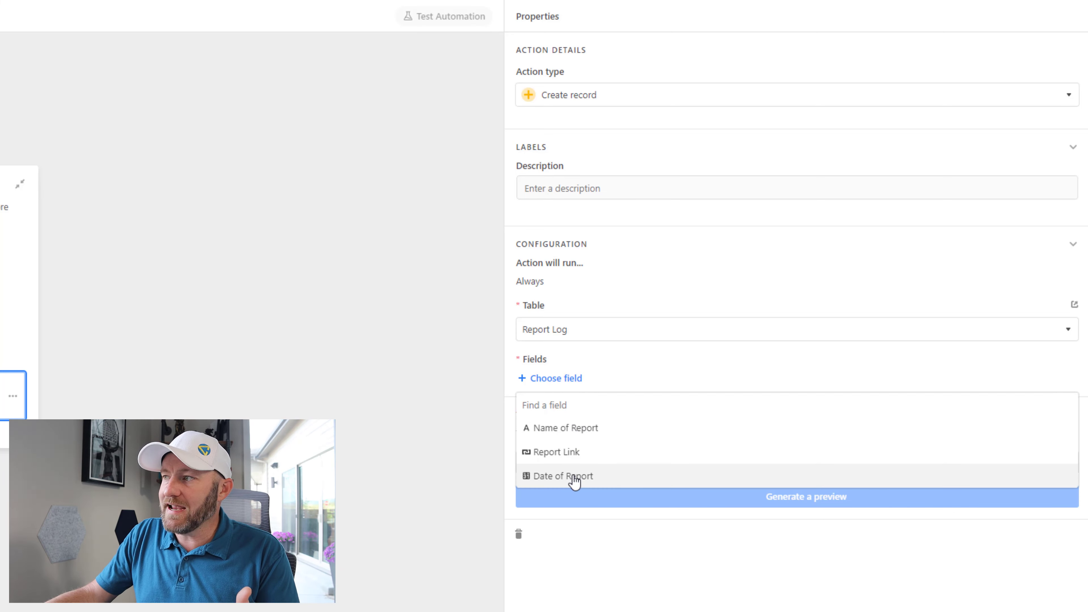
click(557, 452)
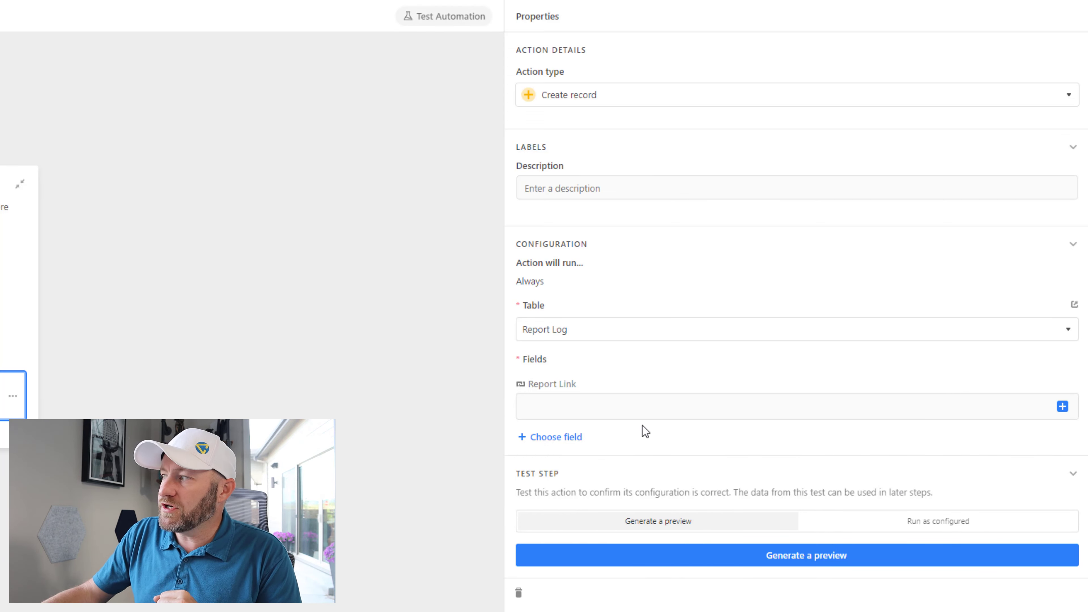
click(746, 411)
click(1063, 407)
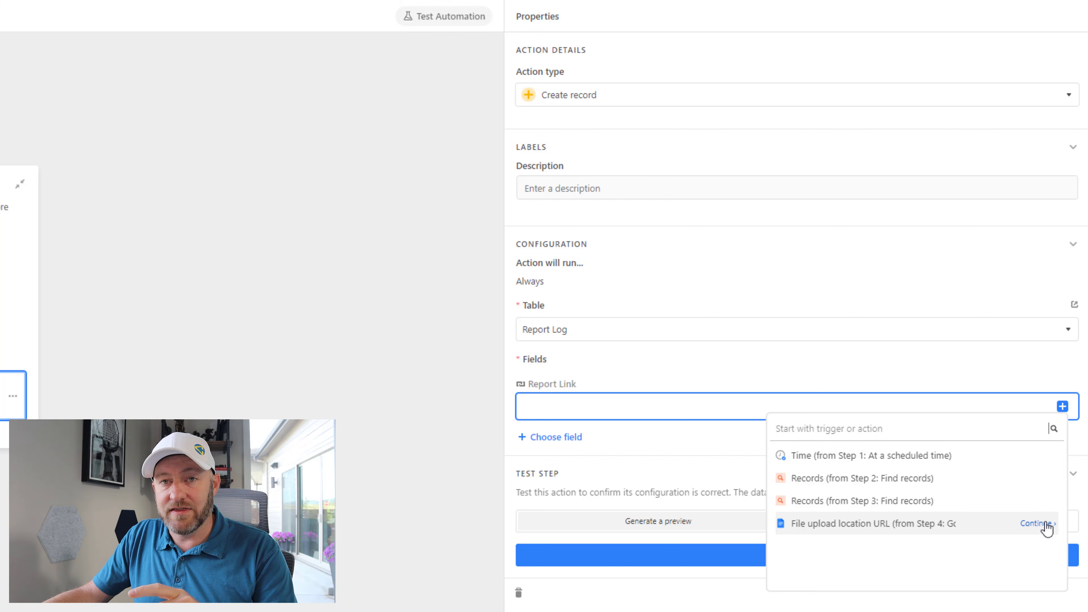
click(1037, 524)
mouse_move(1040, 478)
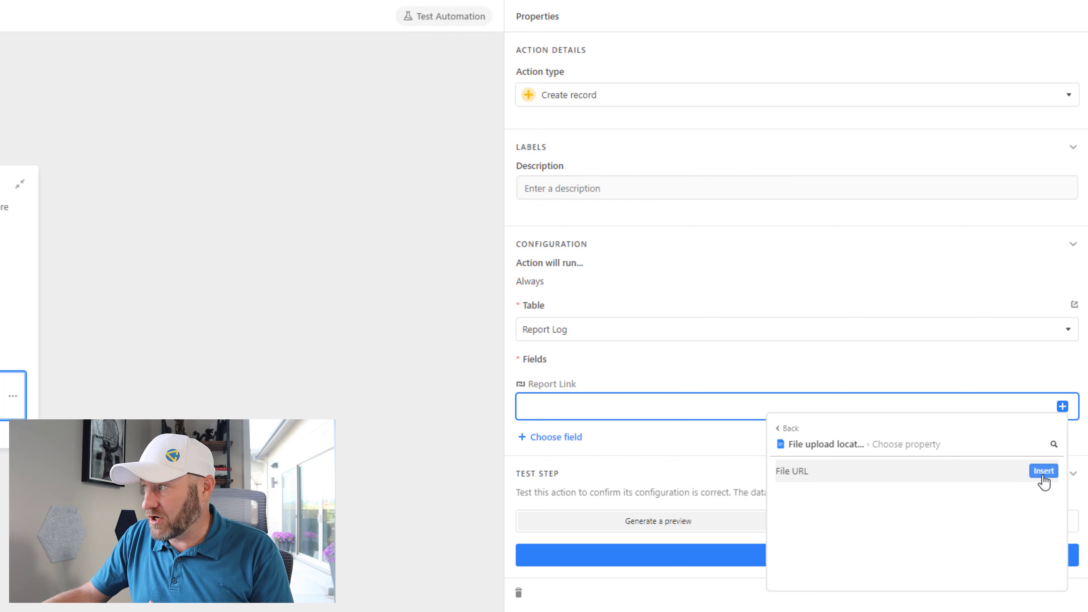
click(1044, 472)
Add the Name of Report field and fill it with the title copied from the Google Doc action, including its Expected trigger time.
click(567, 440)
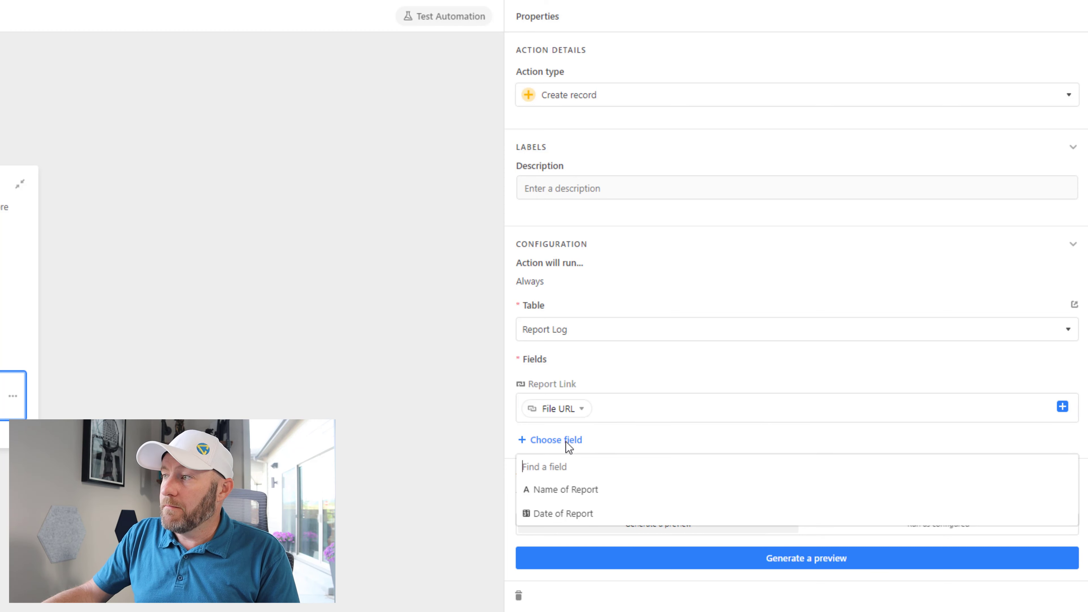
click(585, 493)
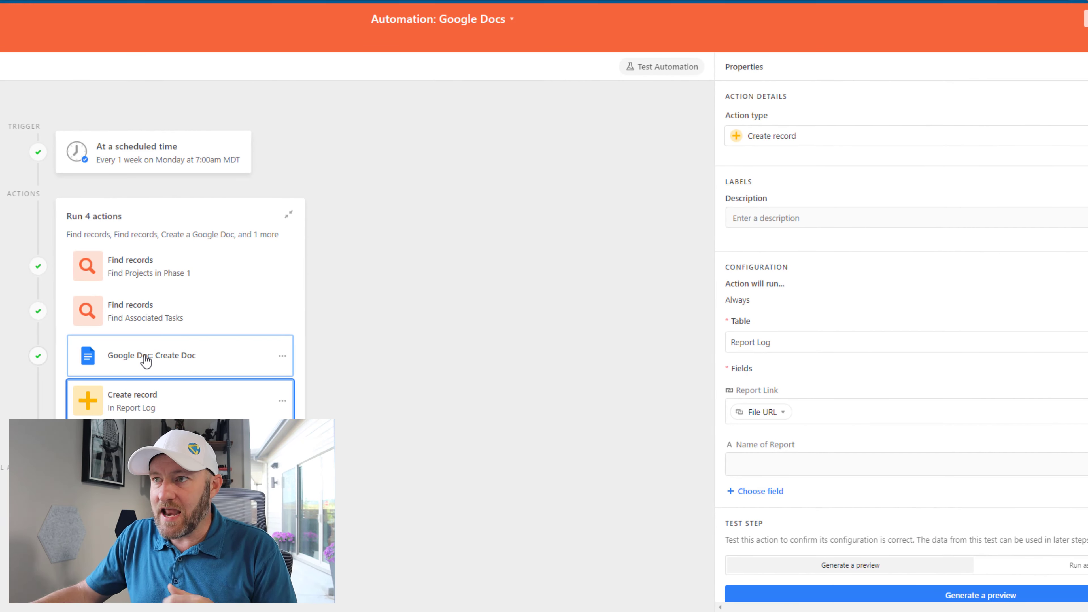
click(148, 362)
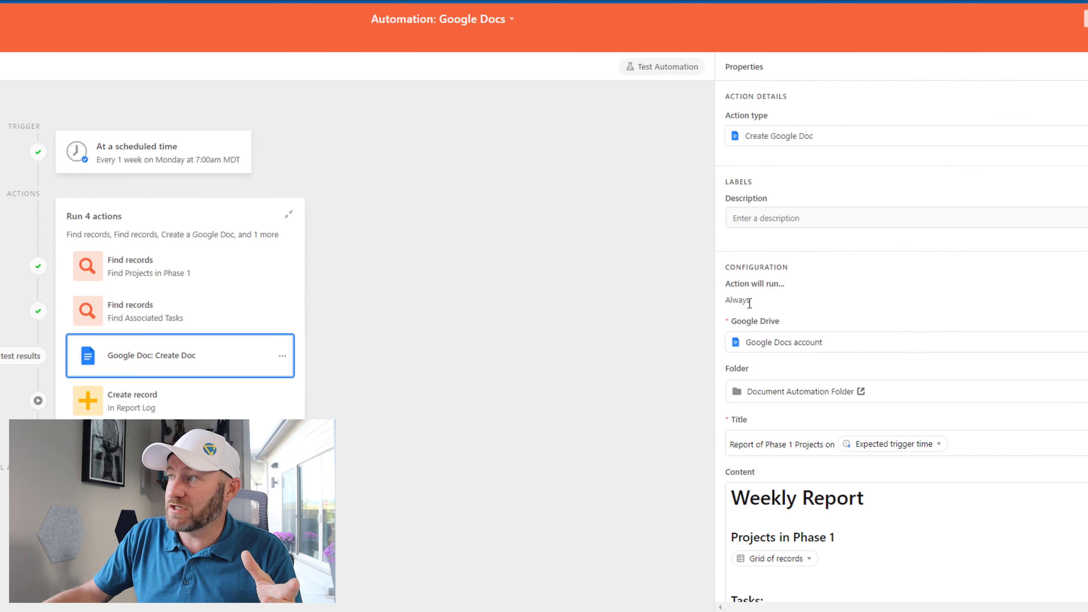
click(742, 448)
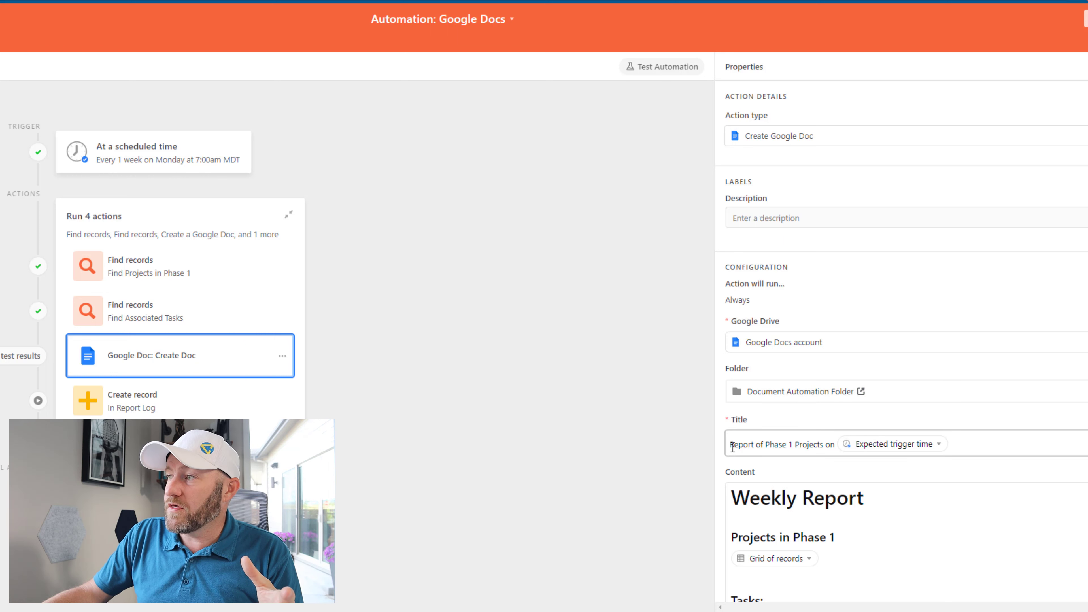
triple_click(732, 447)
drag(874, 453, 978, 438)
key(ctrl+c)
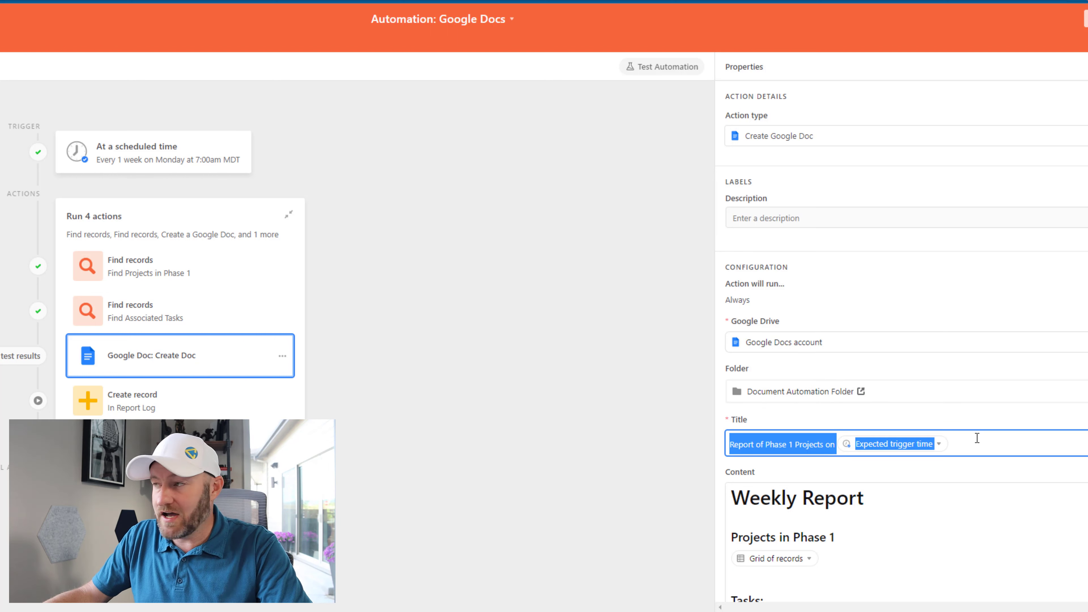
click(240, 401)
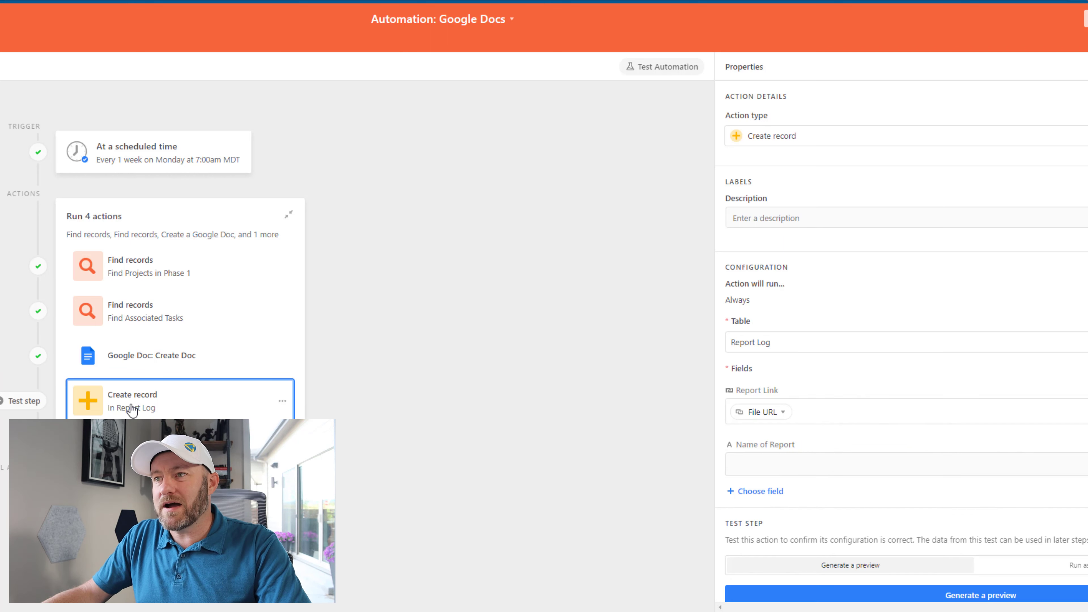
click(782, 468)
key(ctrl+v)
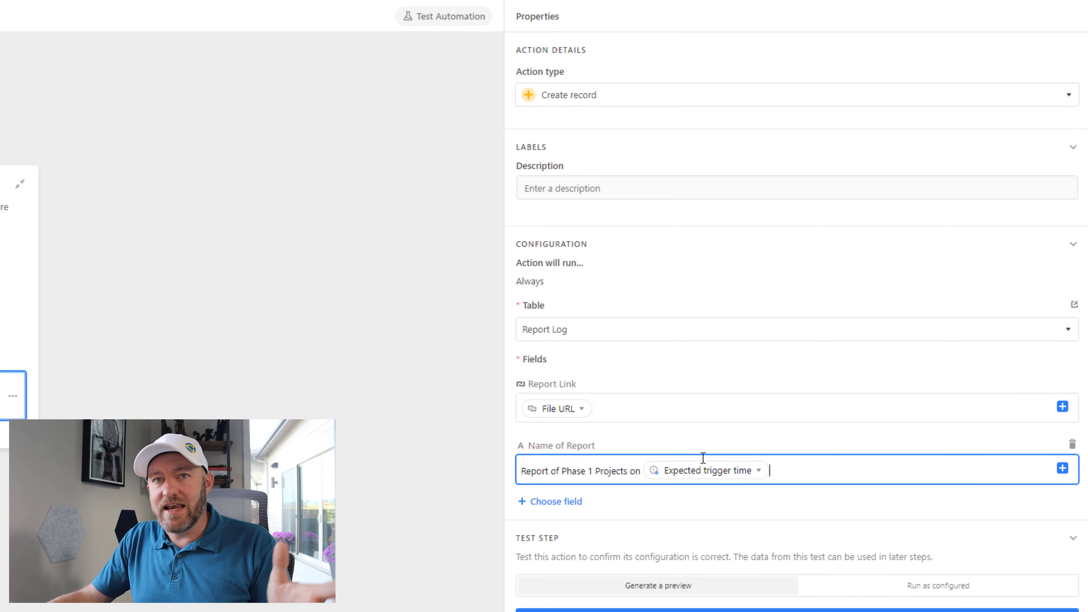
Add the Date of Report field, make it dynamic, and fill it with the scheduled trigger's Expected trigger time.
click(561, 502)
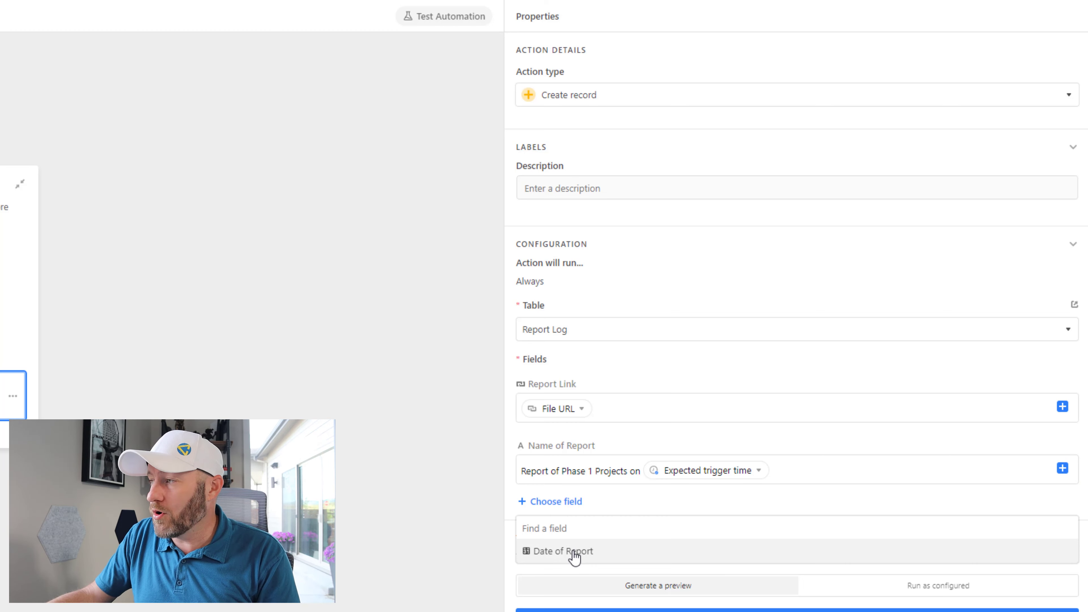
click(563, 552)
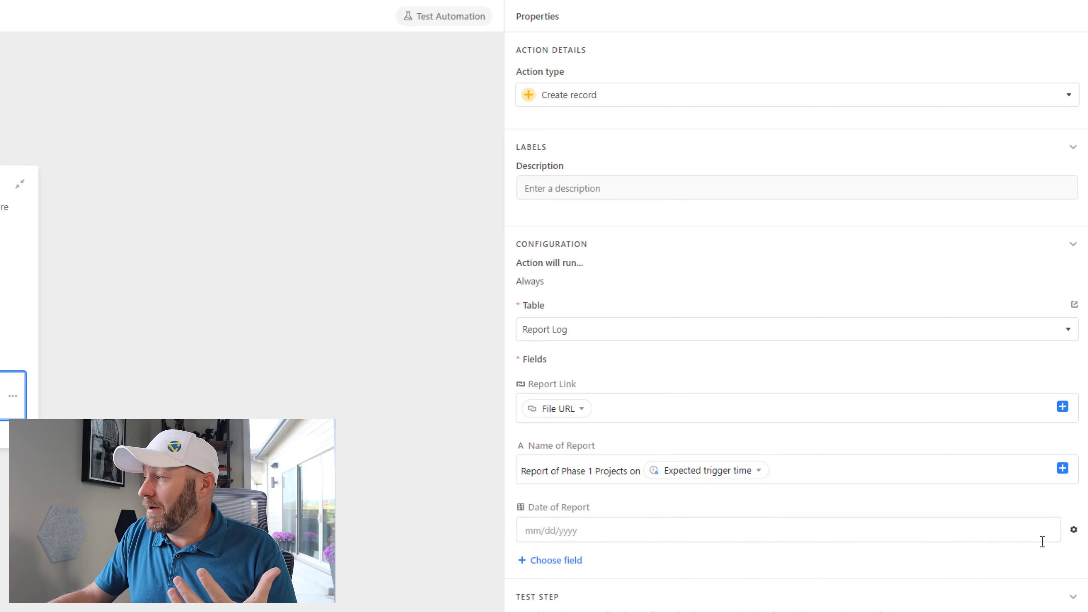
click(1072, 541)
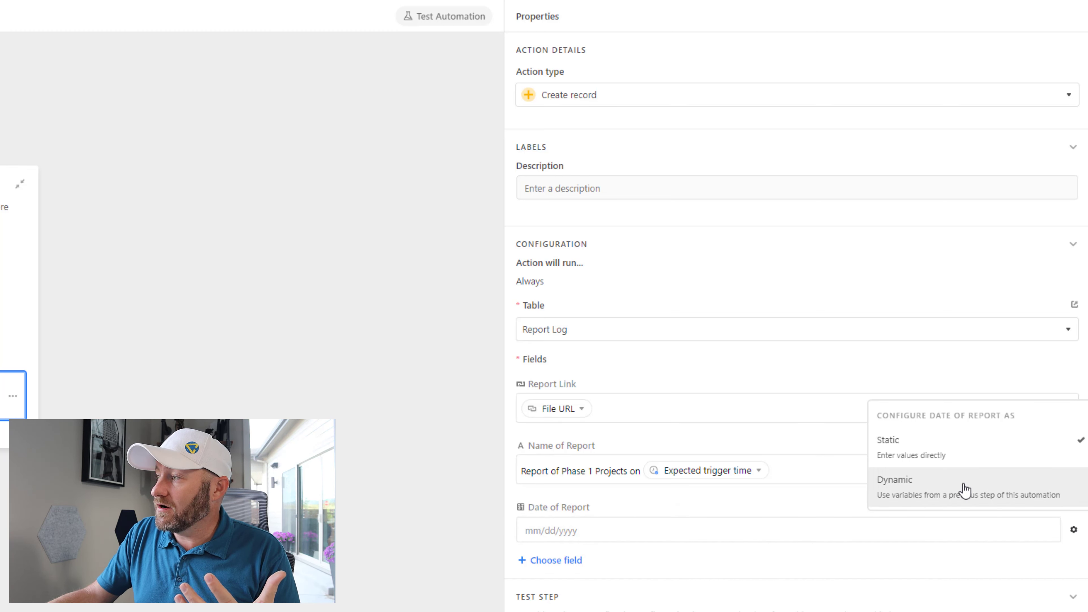
click(959, 483)
click(1045, 530)
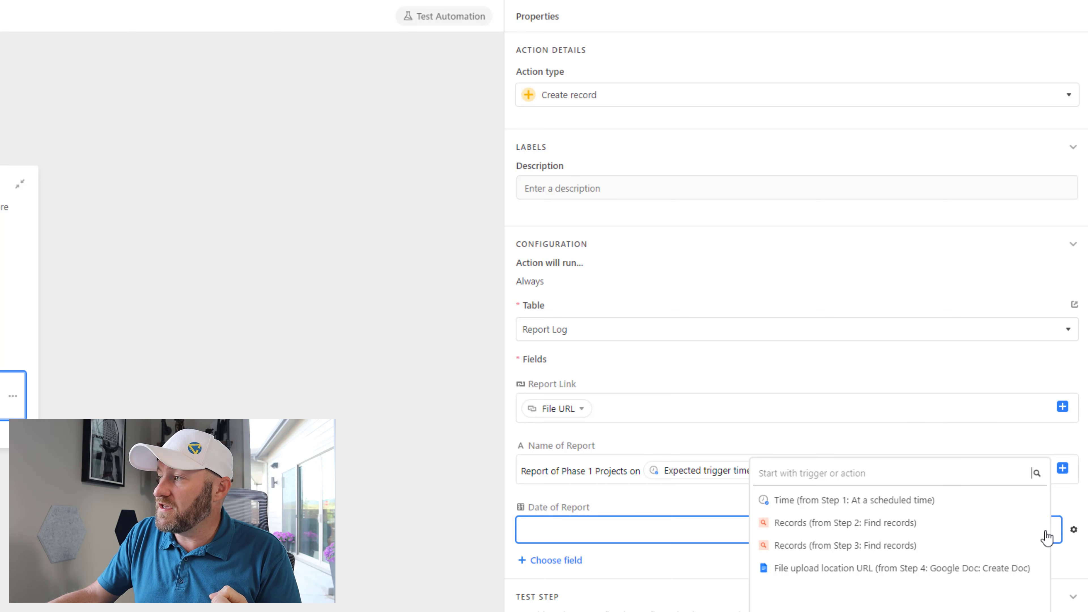
click(1013, 501)
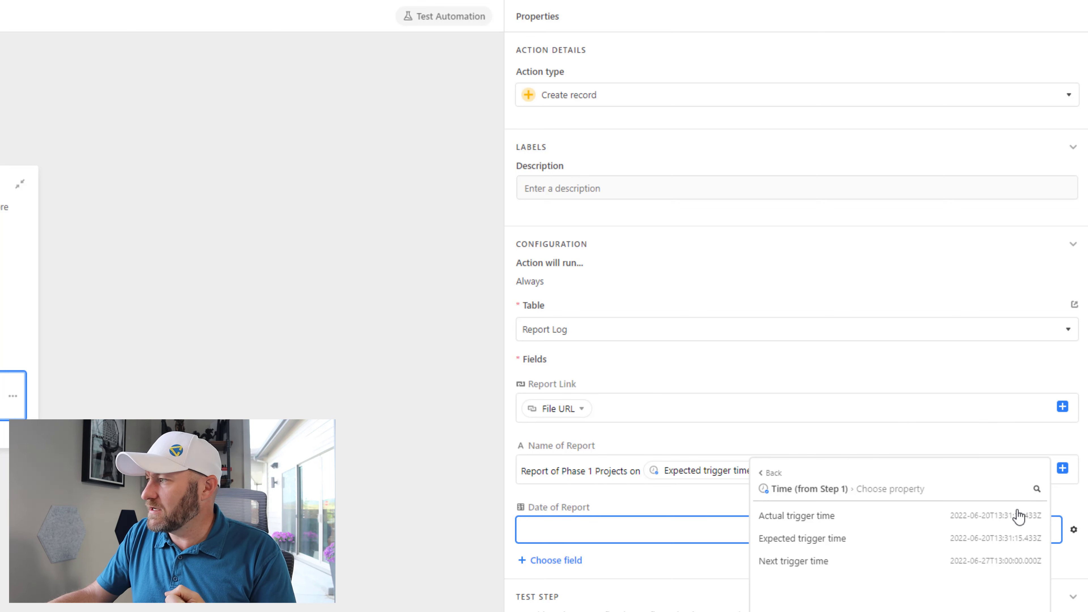
click(1027, 538)
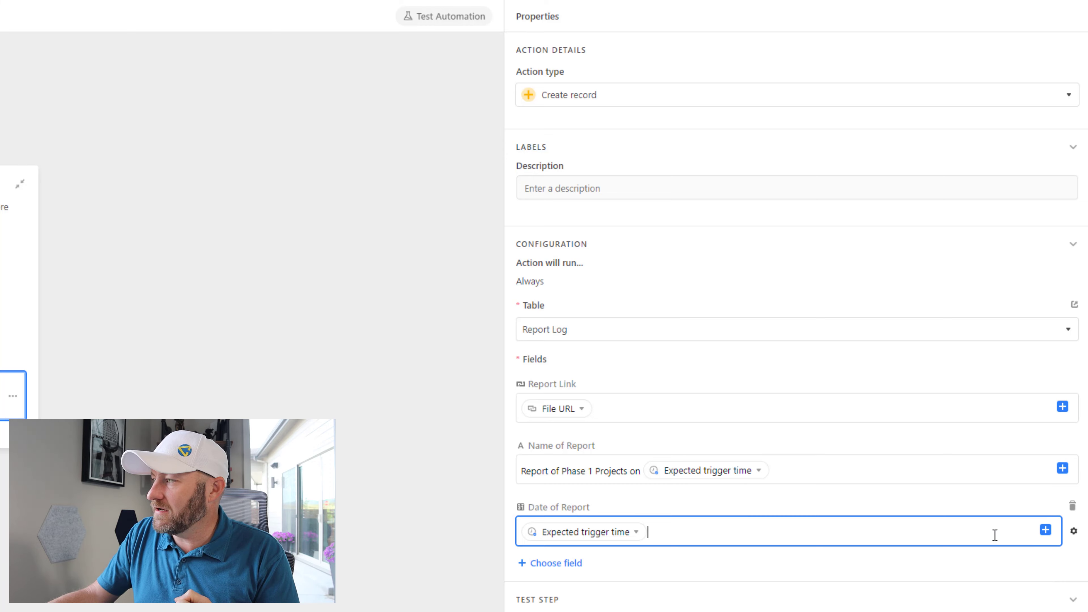
scroll(994, 535, down, 3)
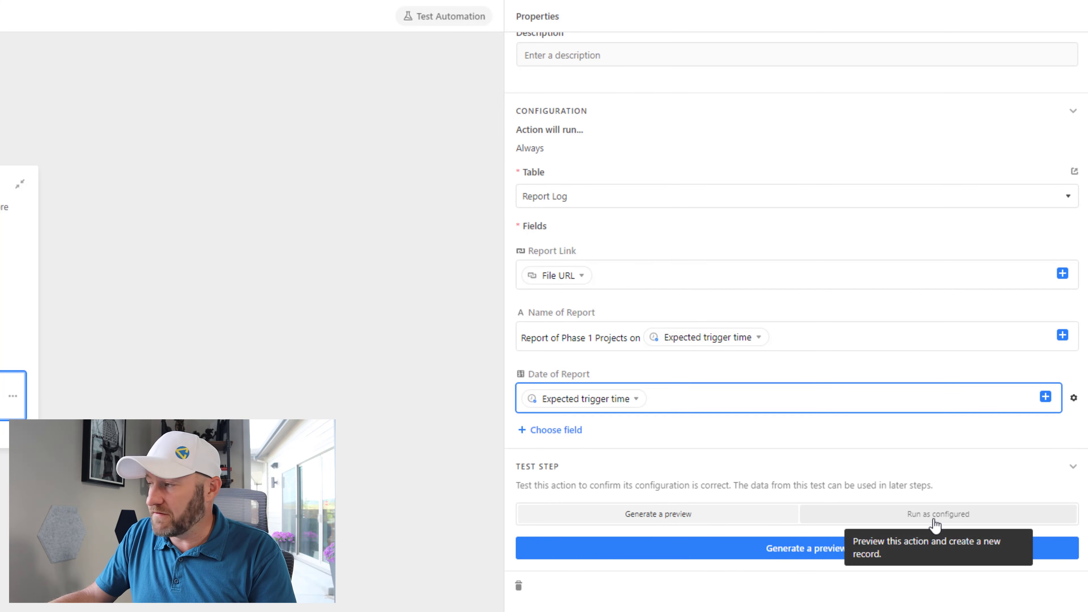
Test the Create record action as configured to create a Report Log record, and dismiss the test result.
click(935, 516)
click(804, 549)
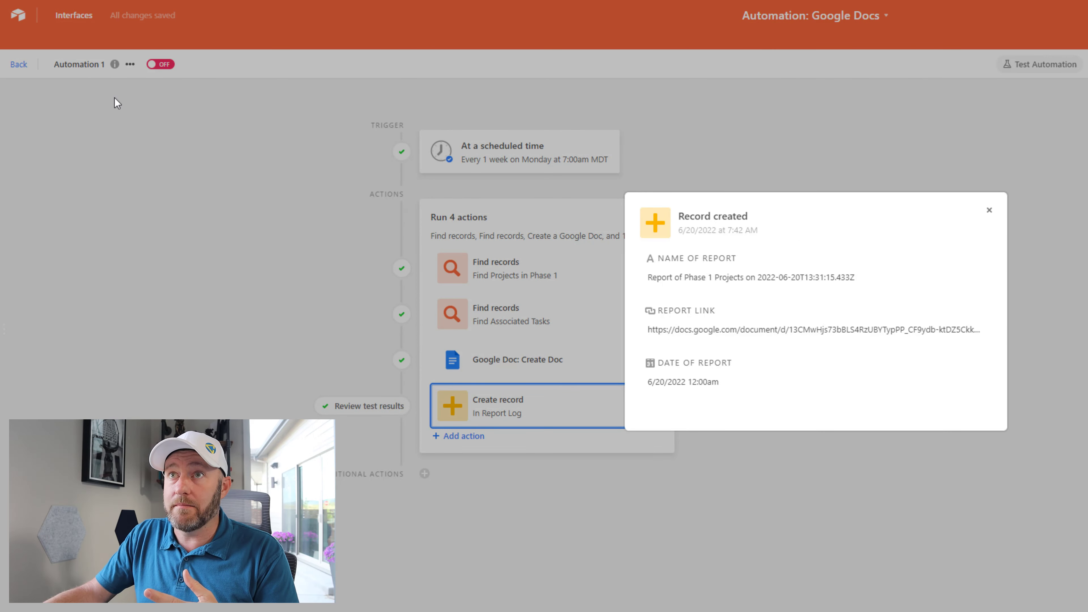
click(10, 67)
Return to the base's tables, open the Report Log table and widen the Name of Report column.
click(21, 66)
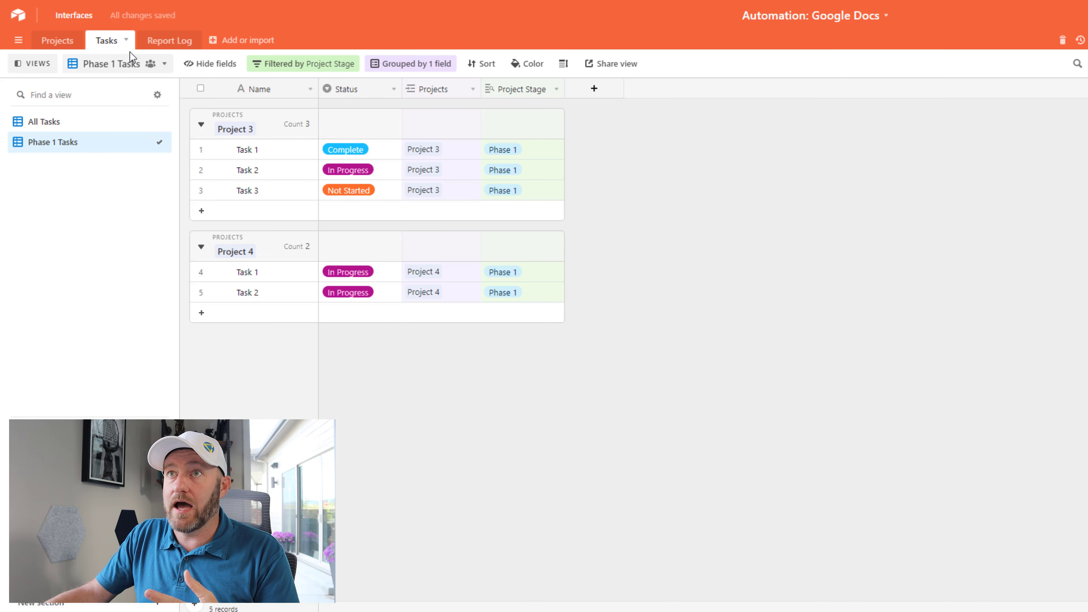
click(159, 48)
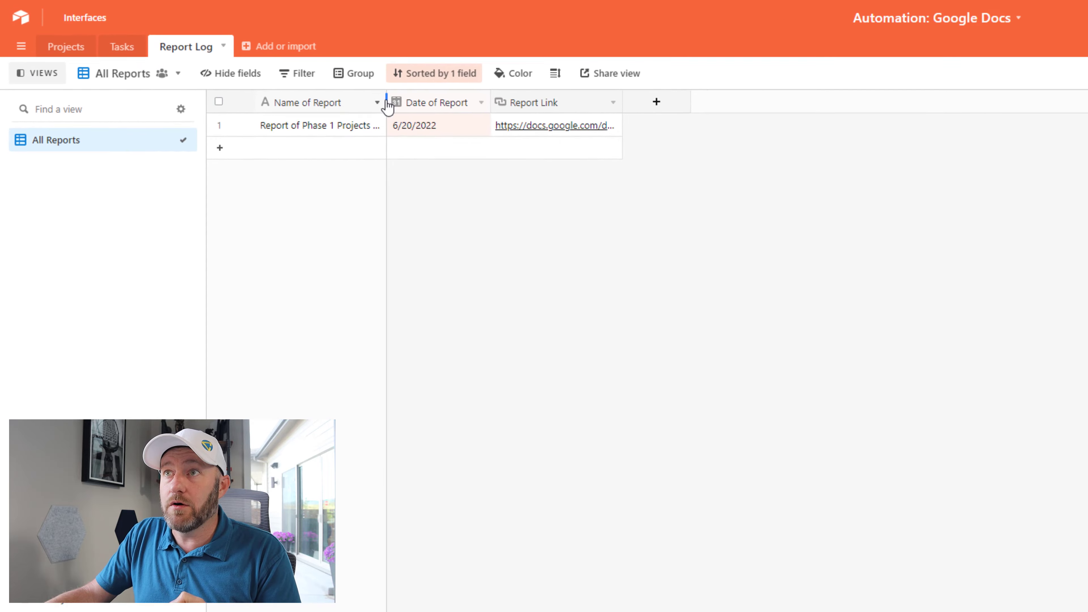
drag(388, 105, 500, 103)
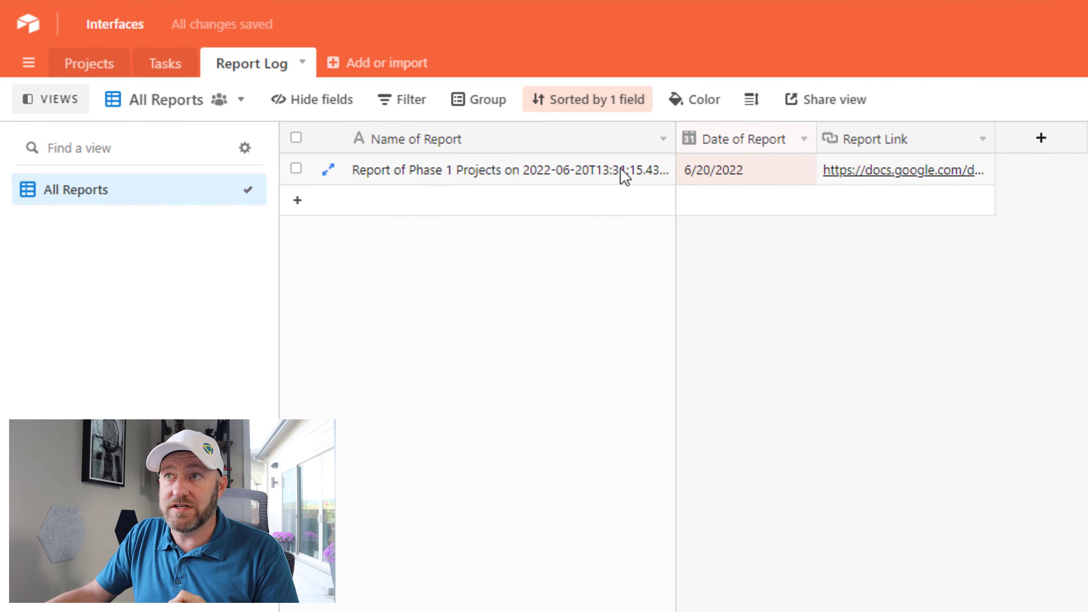
Open the logged report's link in Google Docs and follow the Airtable link beside Project 3.
click(746, 171)
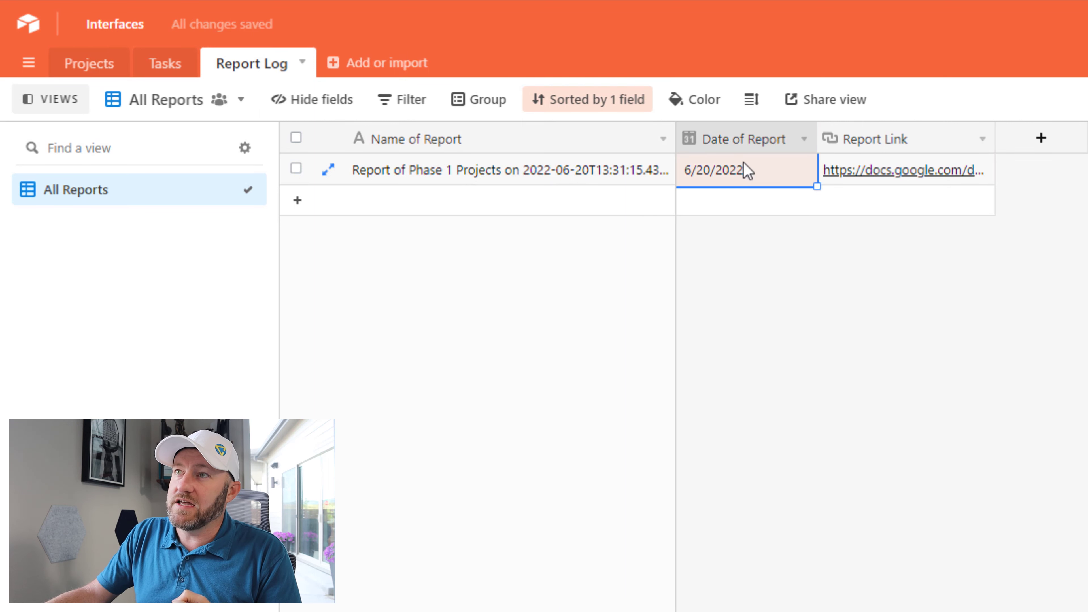
click(900, 176)
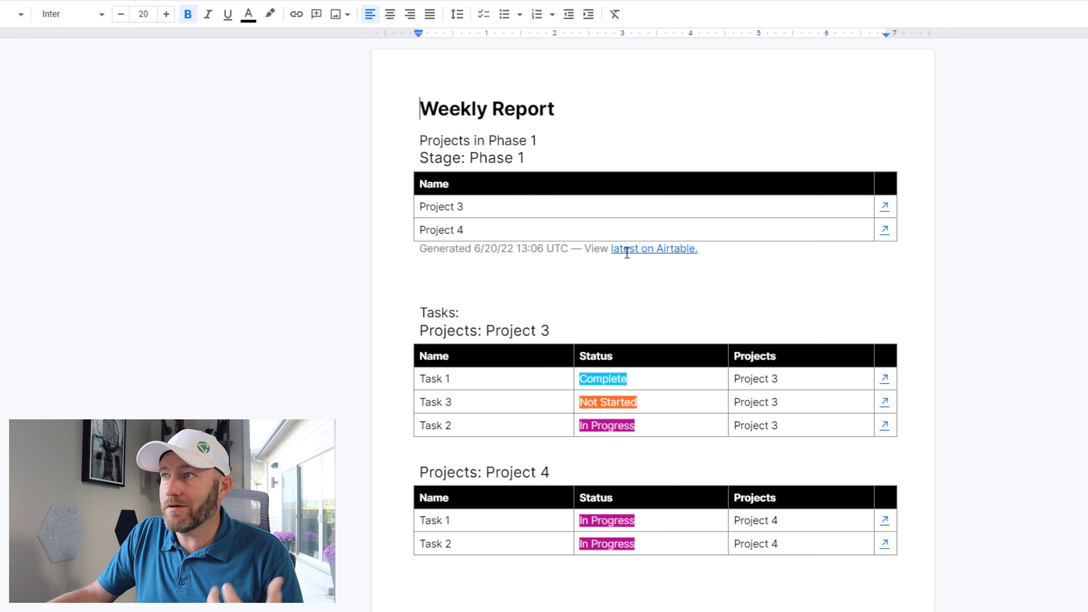
click(885, 208)
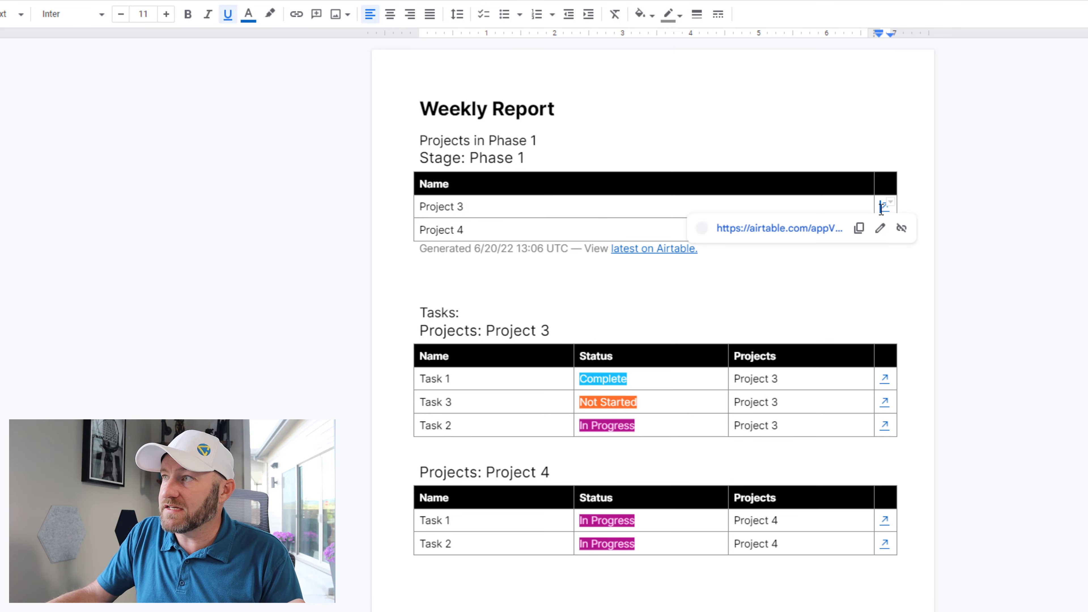
click(810, 228)
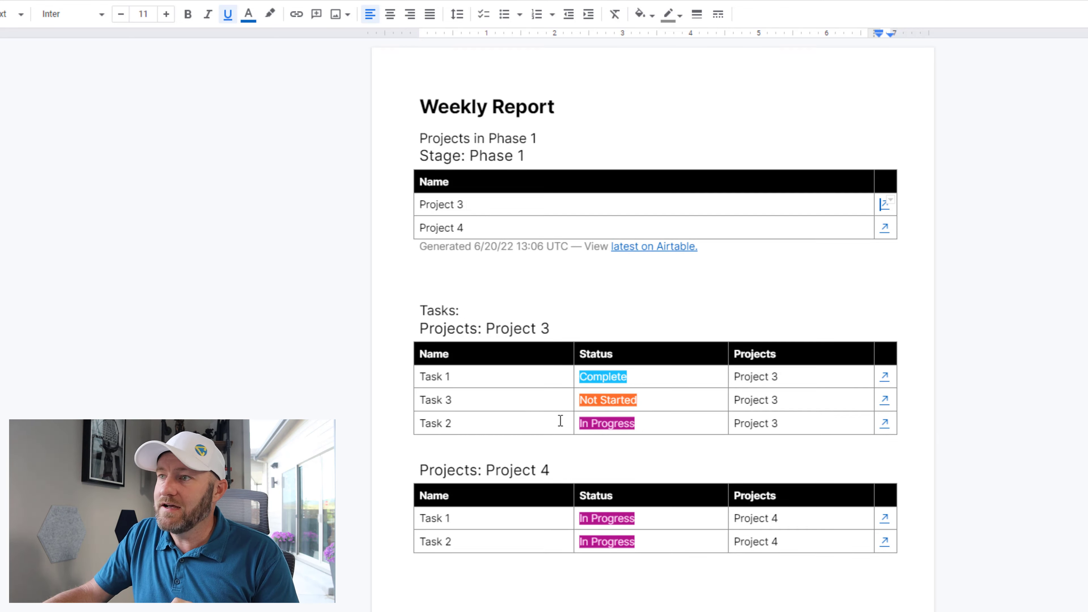
Follow the Airtable link beside Project 4's Task 1 in the report, view the task record and close it.
scroll(559, 420, down, 3)
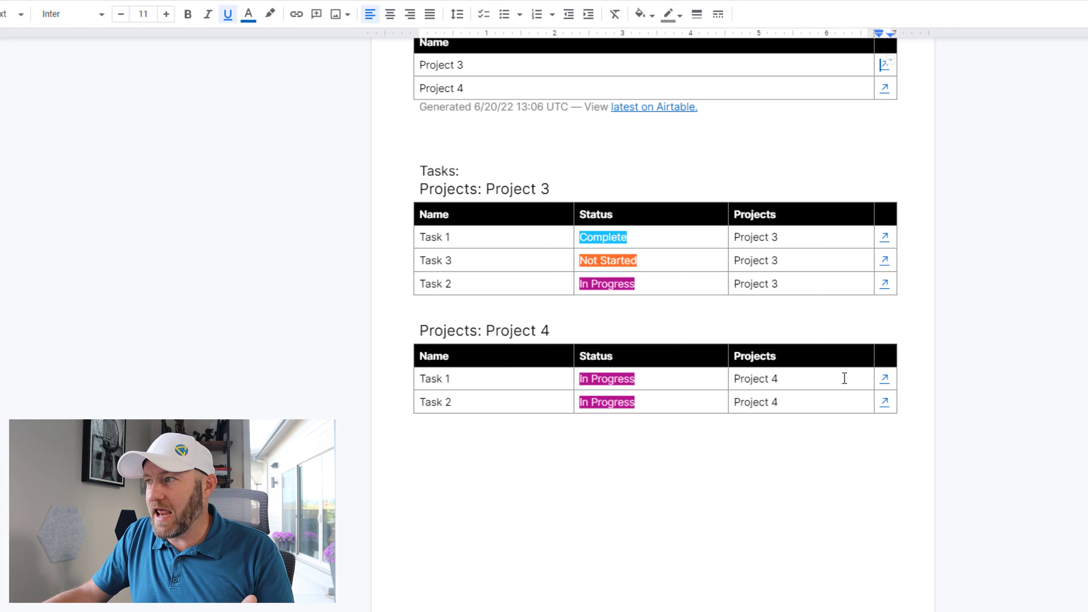
click(884, 378)
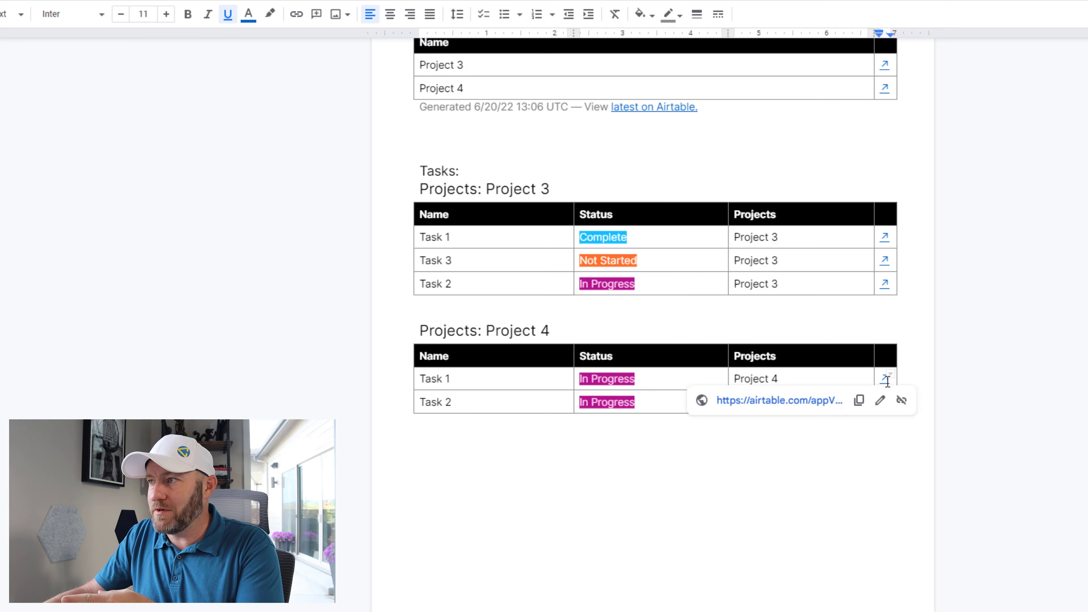
click(796, 410)
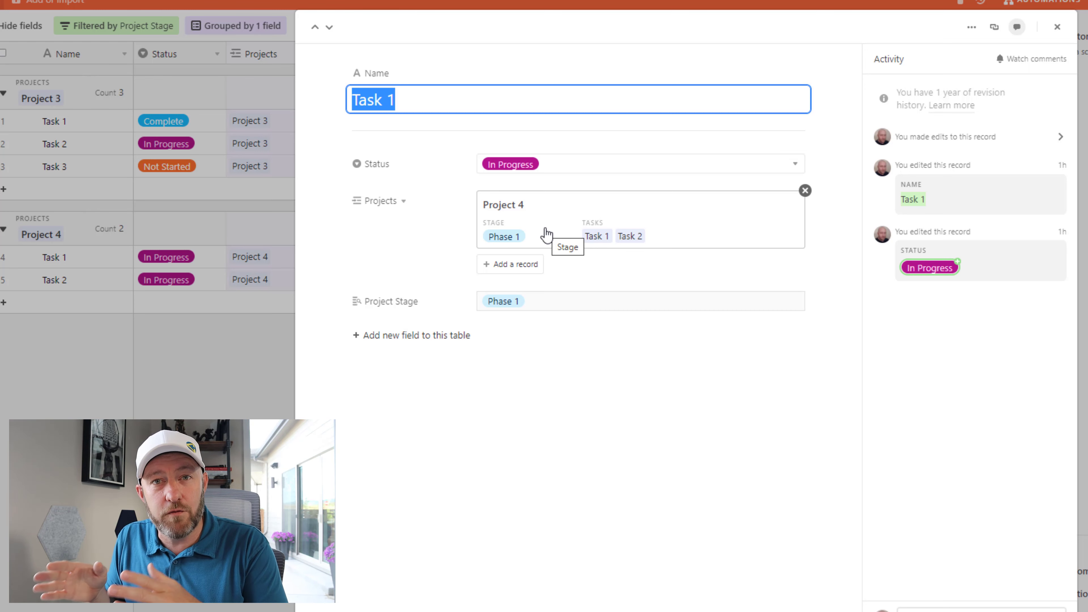
click(239, 167)
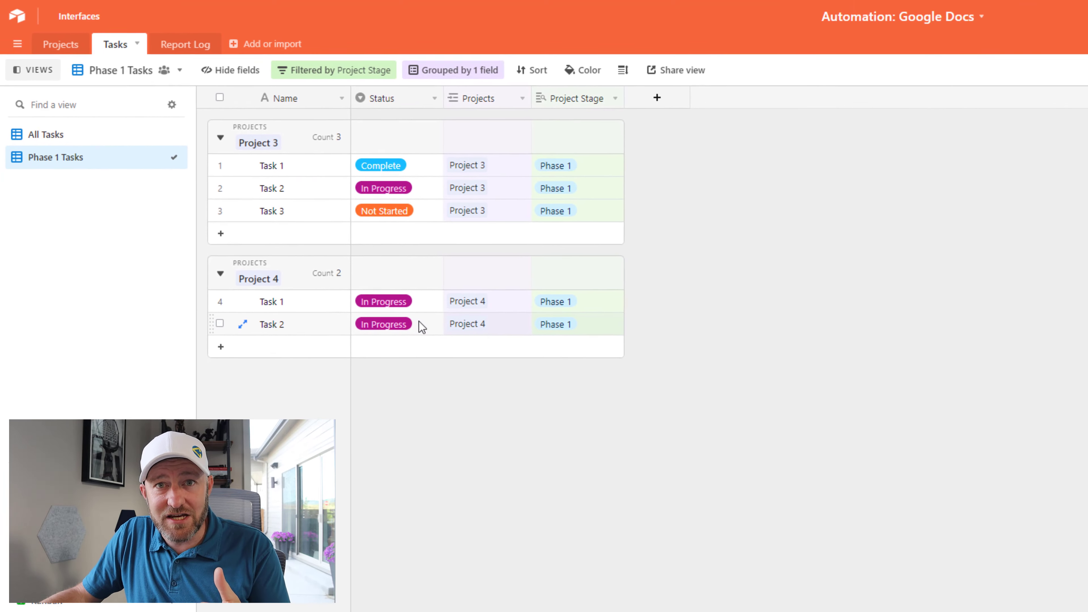
Set the status of Project 4's Task 2 to Complete in the Phase 1 Tasks view.
click(204, 283)
click(423, 328)
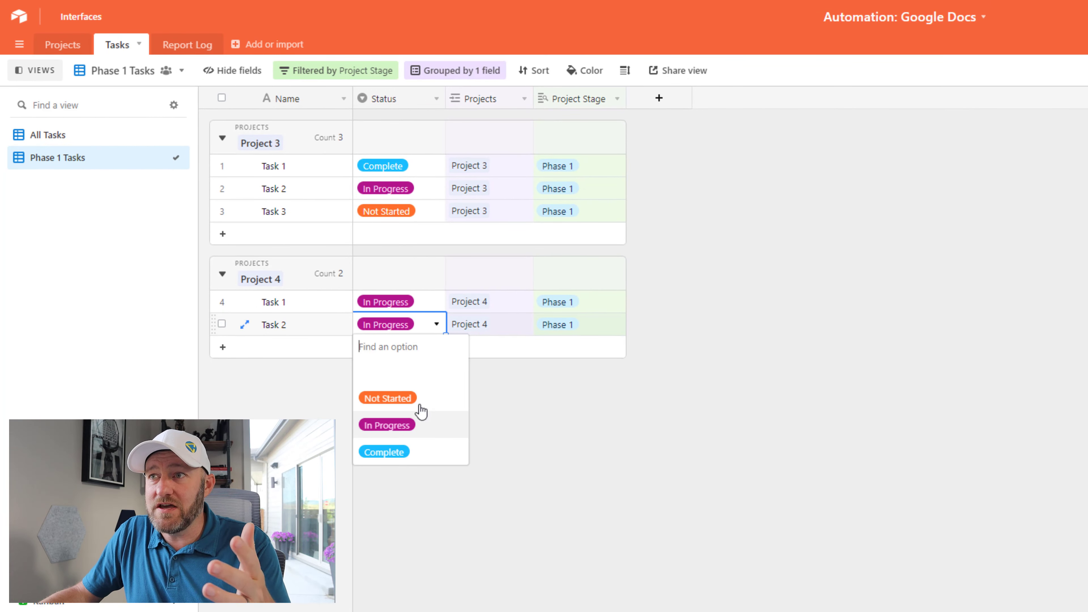
click(415, 450)
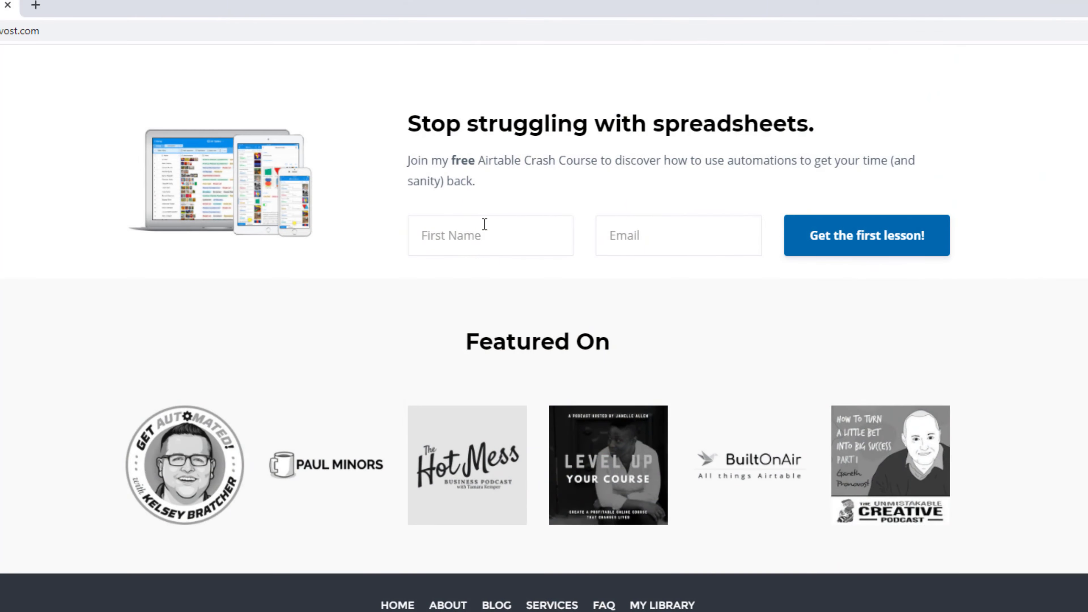
Fill in the first name and e-mail address in the Airtable Crash Course sign-up form on the GAP Consulting website.
click(484, 235)
text(Gareth)
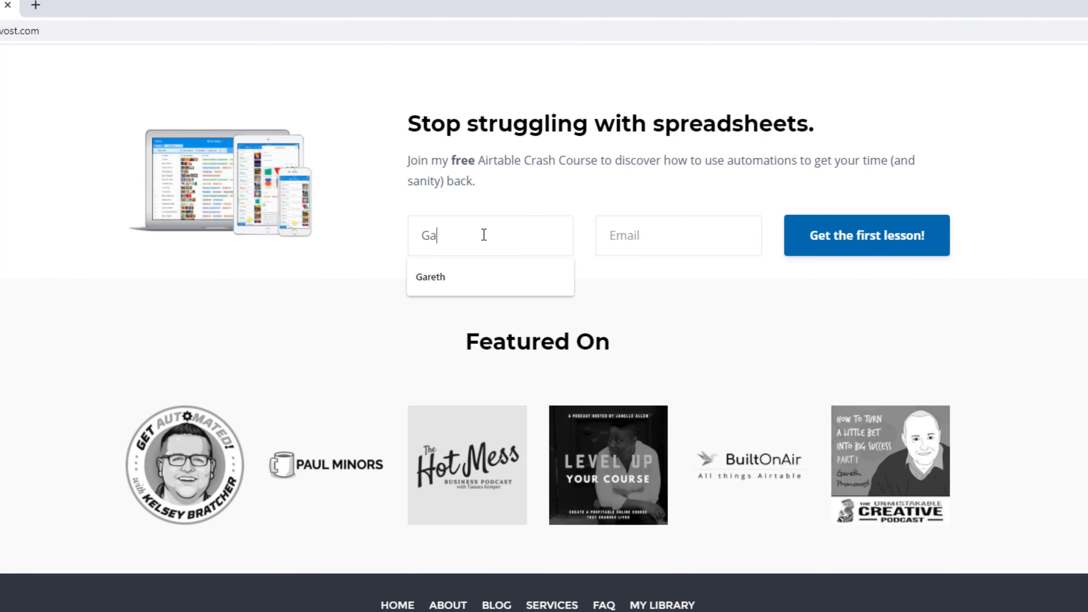
key(Tab)
text(garet)
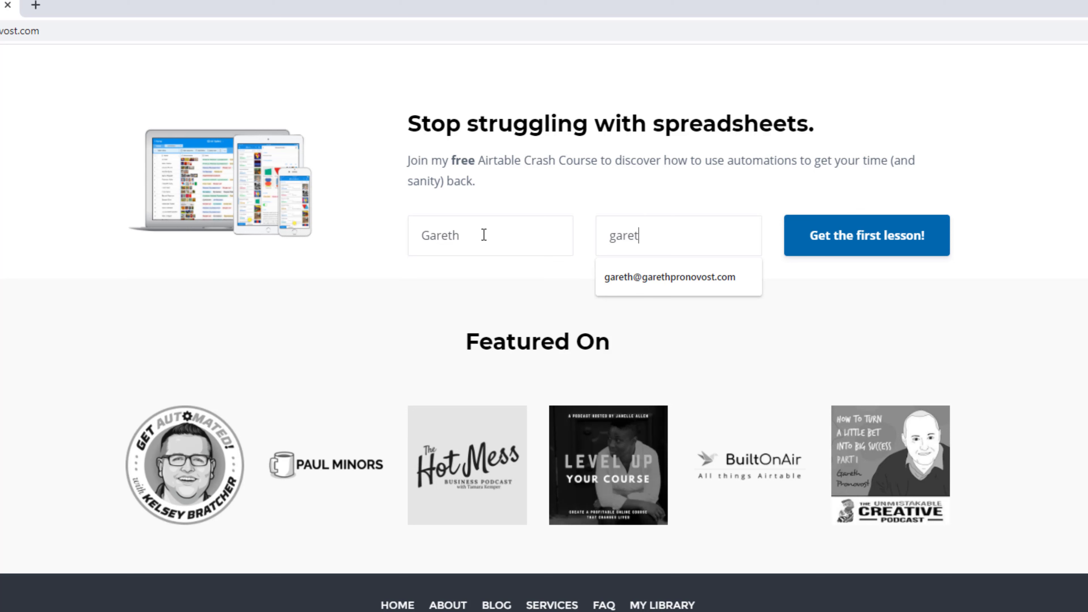
key(Down)
key(Return)
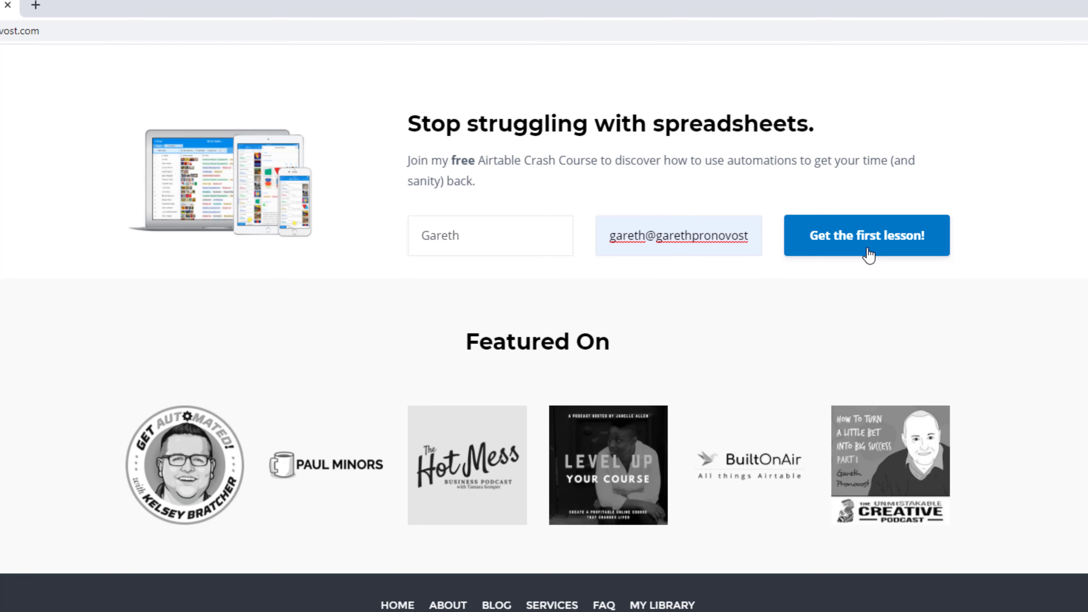
Open the website's Services page and view the hourly help, ongoing support and done-for-you options.
scroll(869, 256, up, 20)
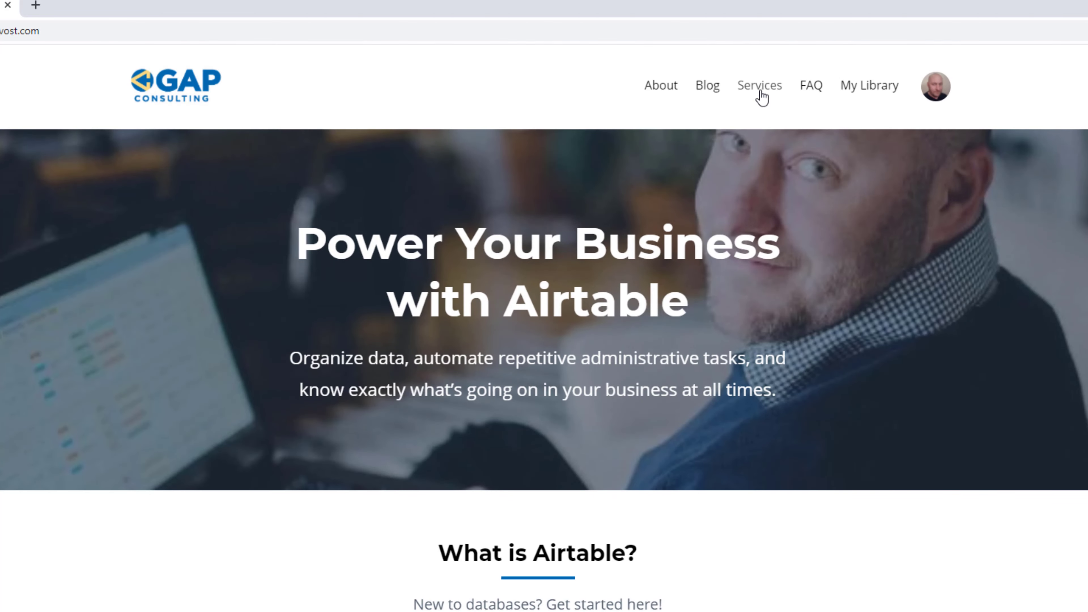
click(761, 88)
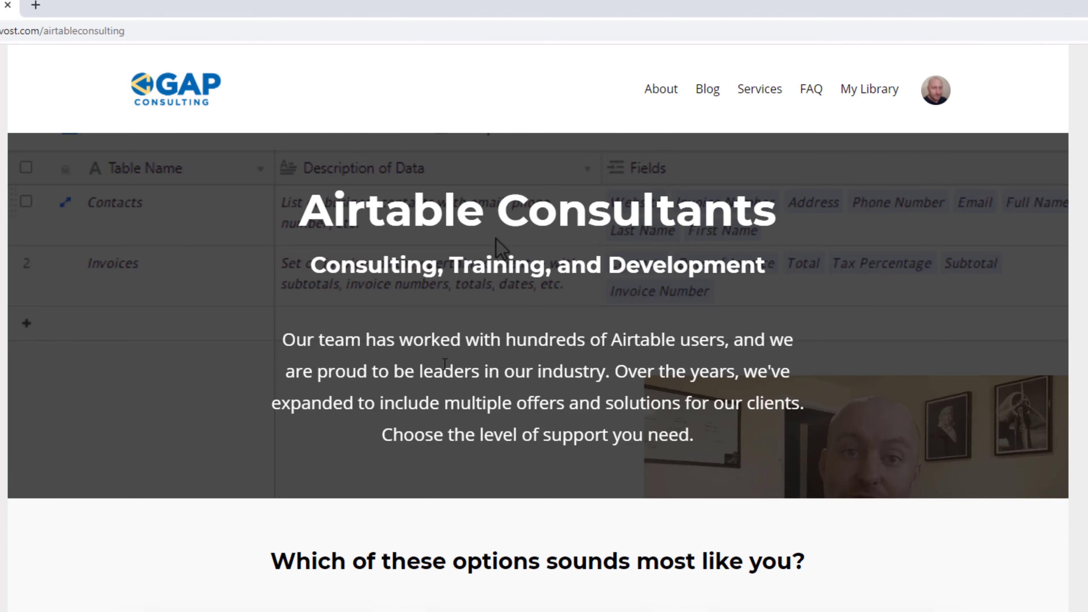
scroll(412, 371, down, 4)
scroll(412, 371, down, 6)
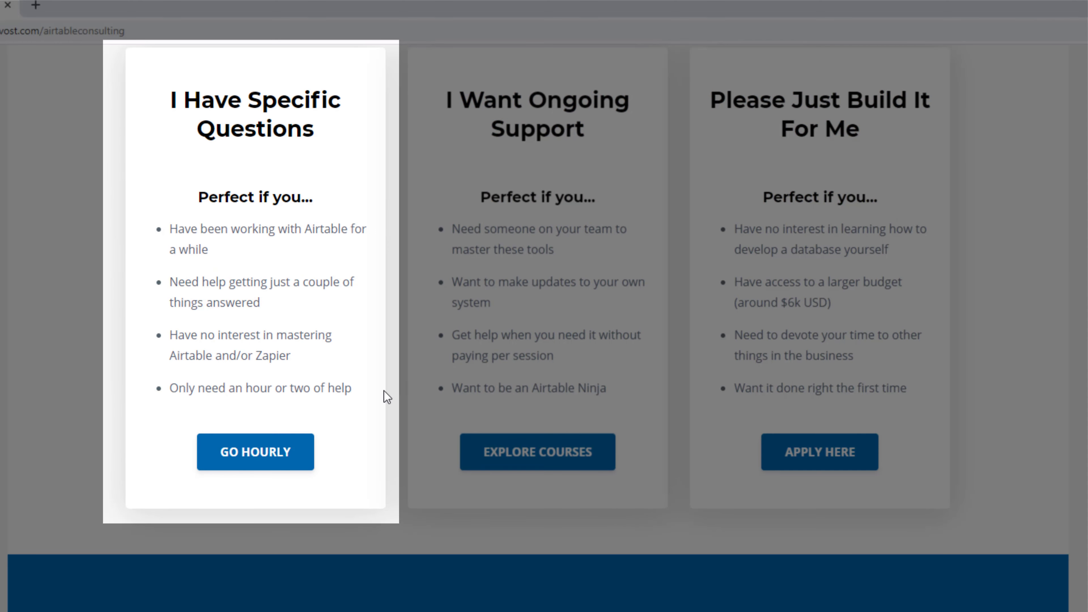